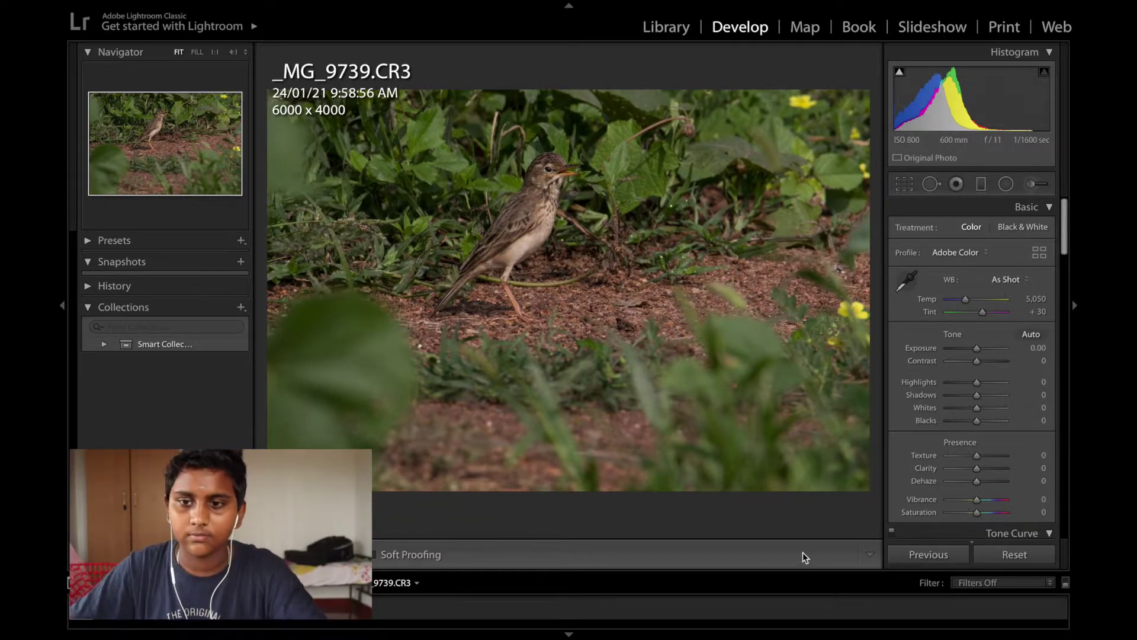
# Step: Add a golden spiral crop overlay curling toward the upper left and tighten the crop to 4702 x 3135
pyautogui.click(902, 184)
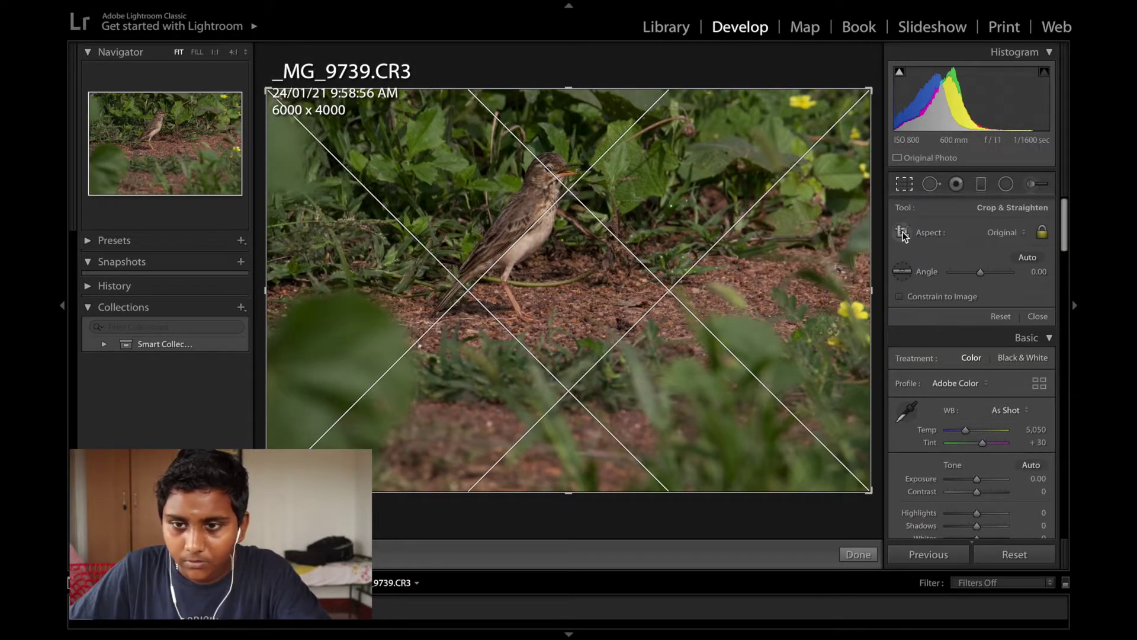
pyautogui.click(903, 233)
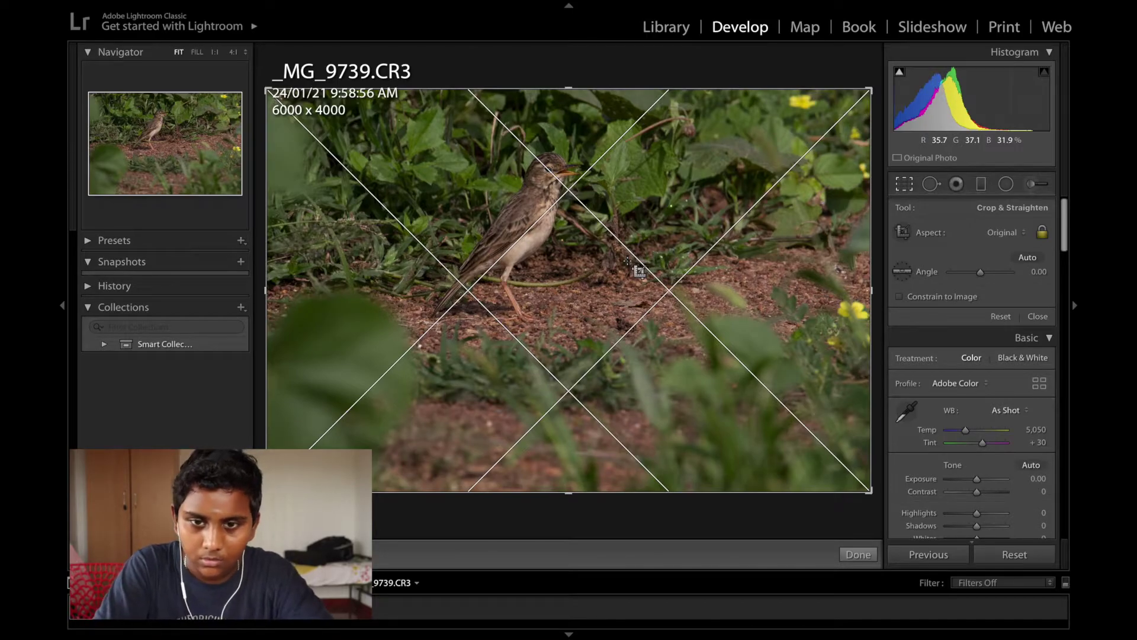
pyautogui.press('o')
pyautogui.press('o')
pyautogui.press('o')
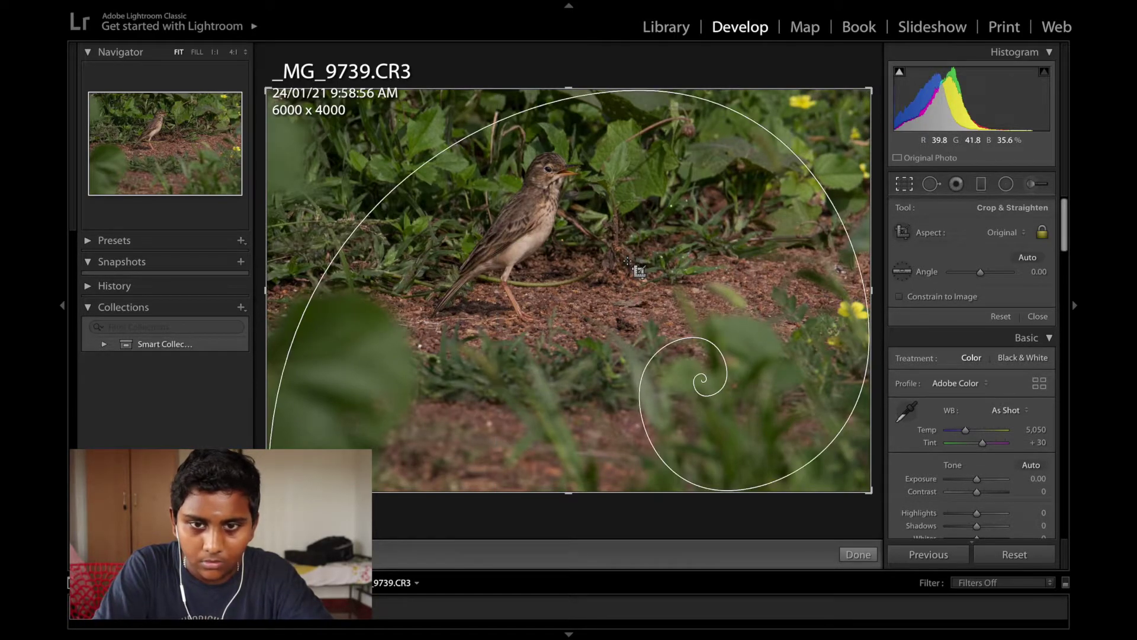
pyautogui.press('o')
pyautogui.press('o')
pyautogui.press('o')
pyautogui.press('o')
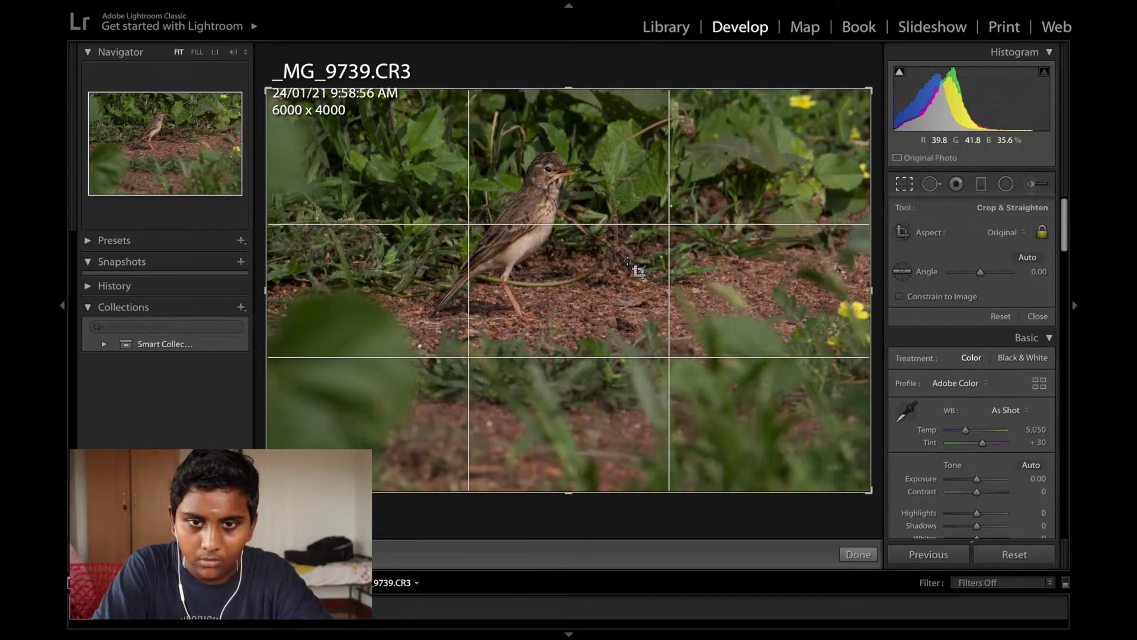
pyautogui.press('o')
pyautogui.press('o')
pyautogui.press('o')
pyautogui.press('o')
pyautogui.press('o')
pyautogui.press('o')
pyautogui.press('o')
pyautogui.press('o')
pyautogui.press('o')
pyautogui.press('o')
pyautogui.press('o')
pyautogui.press('o')
pyautogui.press('o')
pyautogui.press('o')
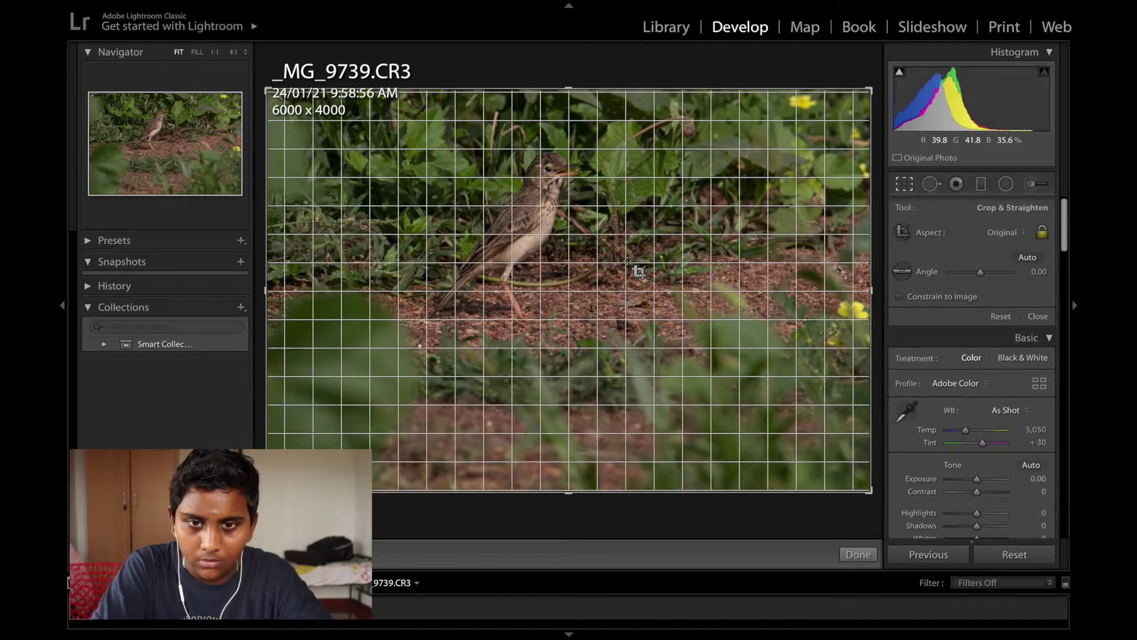
pyautogui.press('o')
pyautogui.press('o')
pyautogui.press('o')
pyautogui.press('o')
pyautogui.press('o')
pyautogui.press('o')
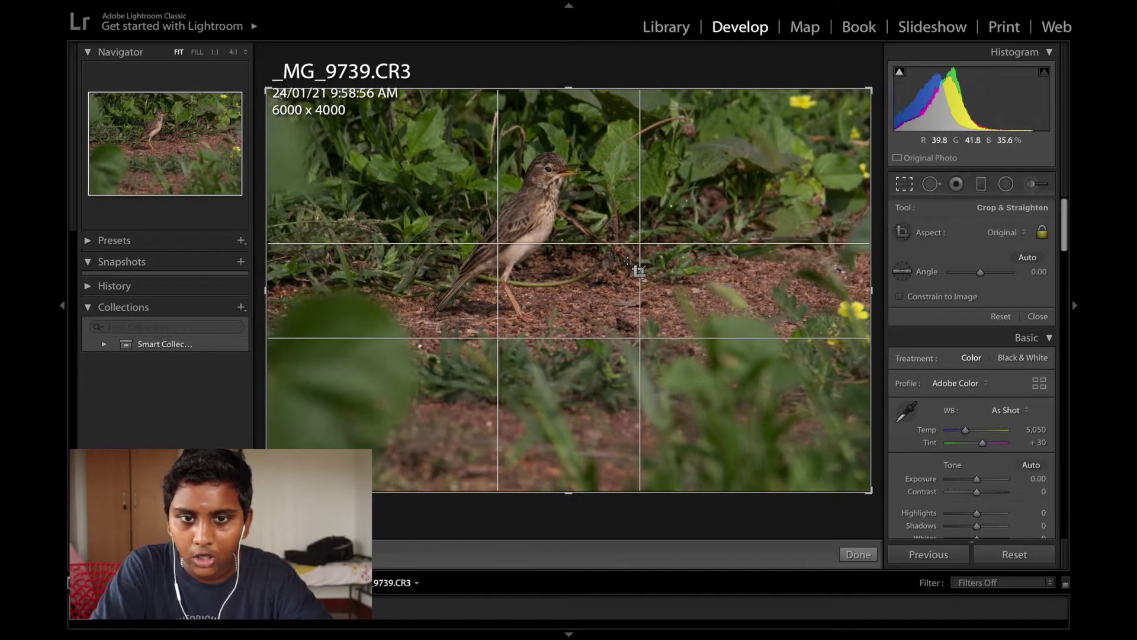
pyautogui.press('o')
pyautogui.hotkey('shift', 'o')
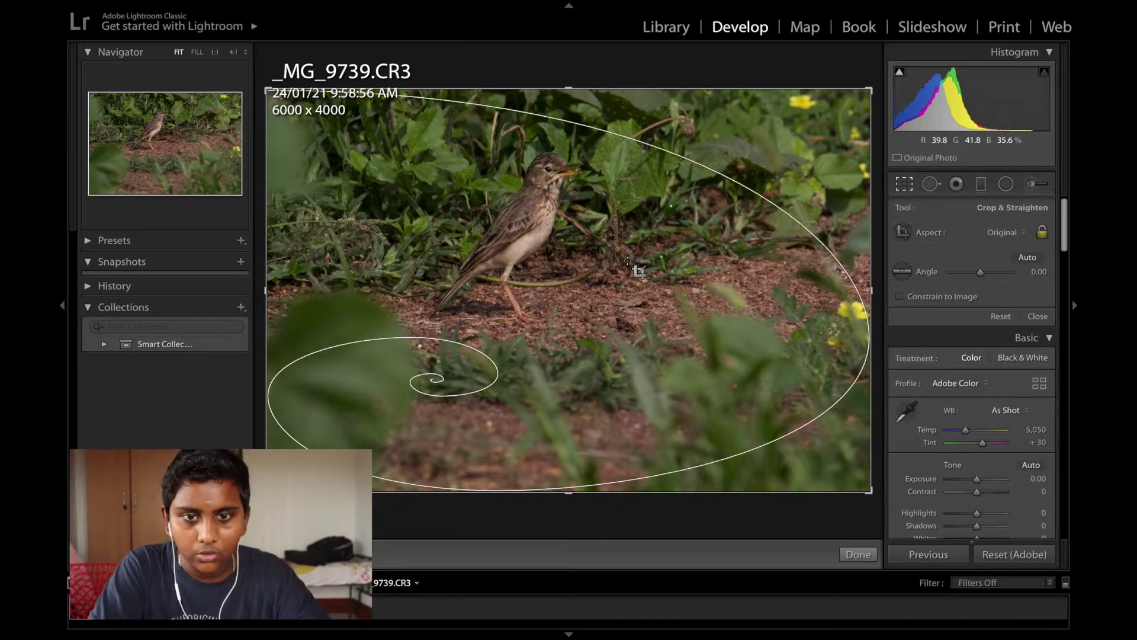
pyautogui.hotkey('shift', 'o')
pyautogui.hotkey('shift', 'o')
pyautogui.hotkey('shift', 'o')
pyautogui.hotkey('shift', 'o')
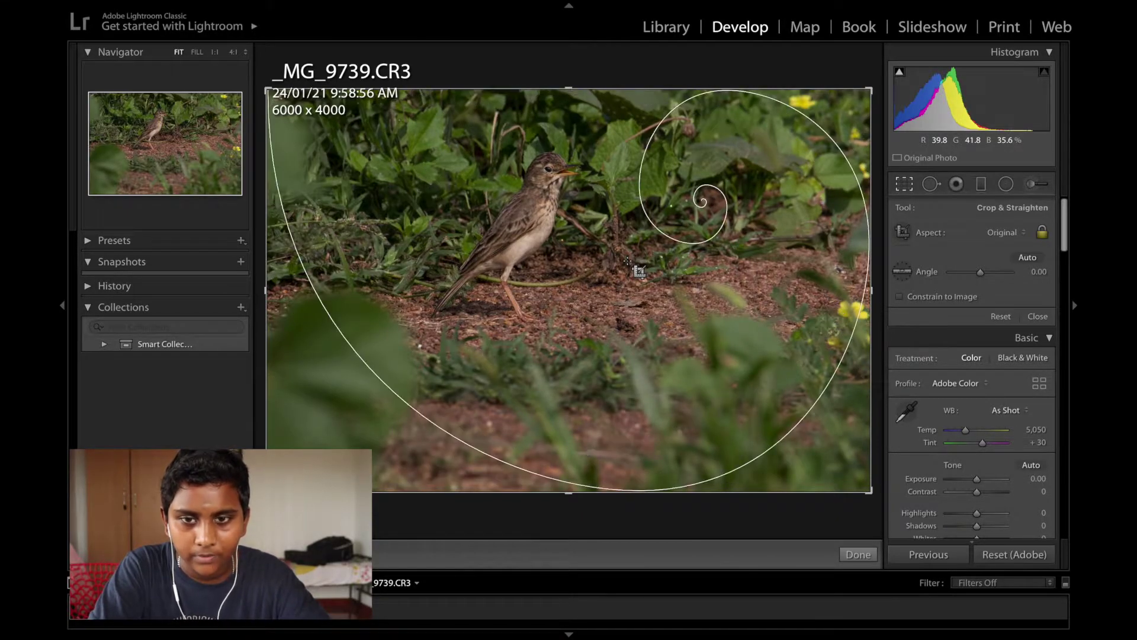
pyautogui.hotkey('shift', 'o')
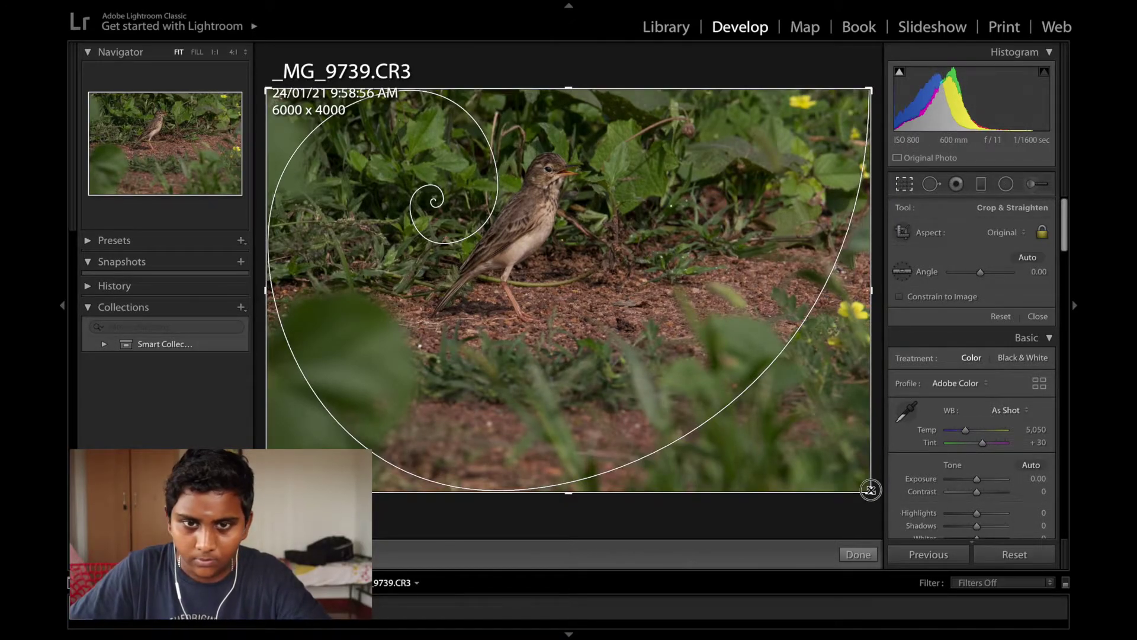
pyautogui.moveTo(871, 488); pyautogui.dragTo(806, 448)
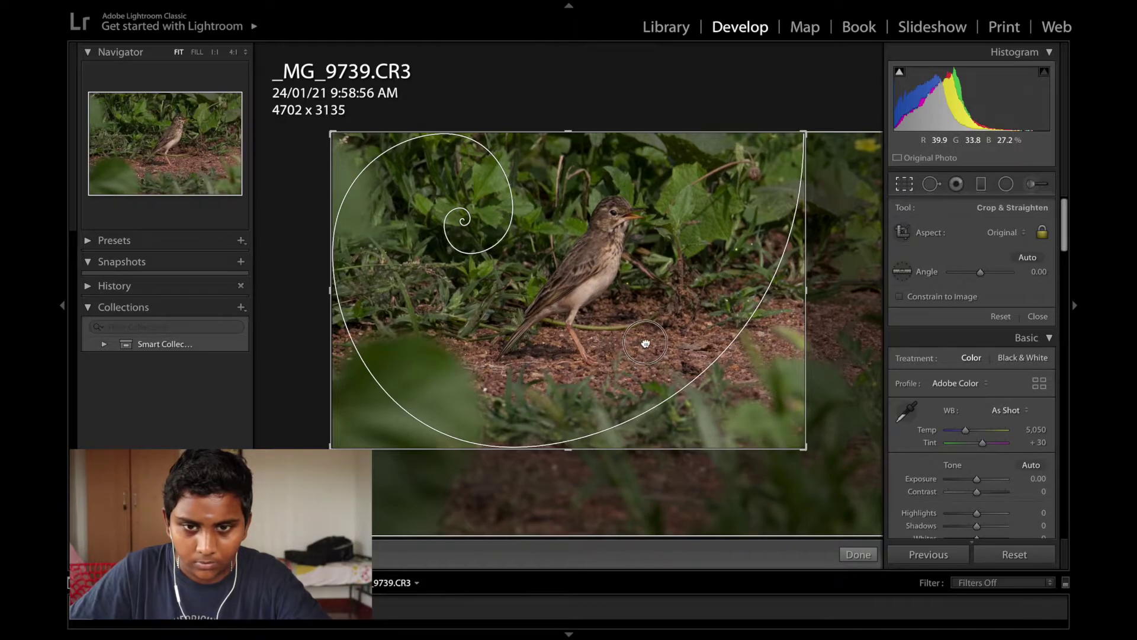
# Step: Straighten the photo to −0.47° and crop to 4446 x 2964 with the bird left of centre
pyautogui.click(902, 272)
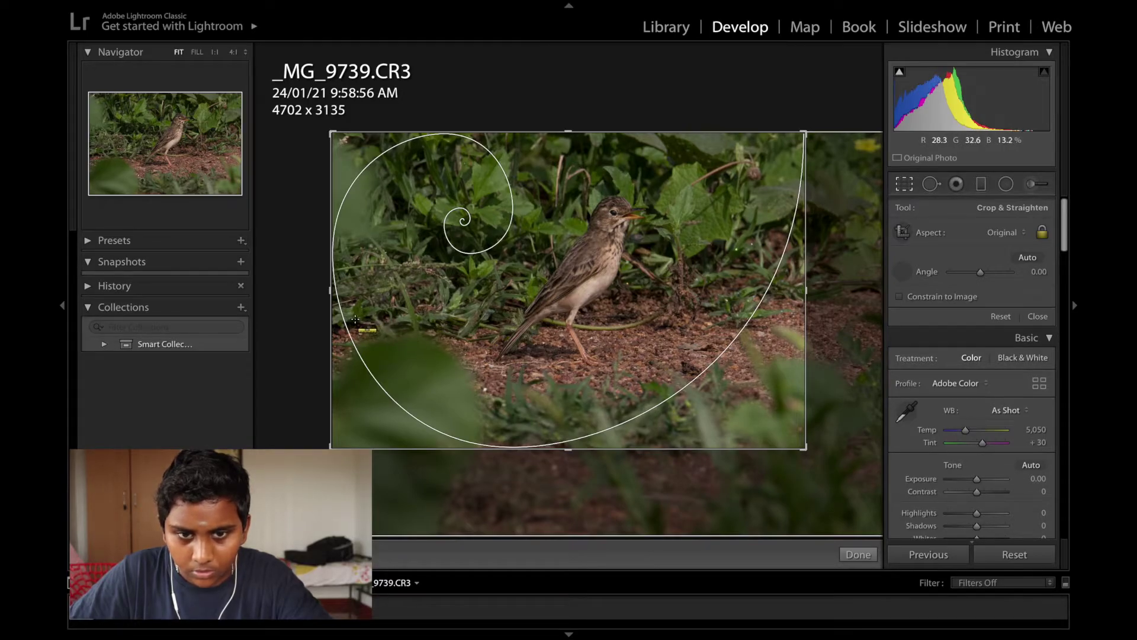
pyautogui.moveTo(350, 320); pyautogui.dragTo(800, 324)
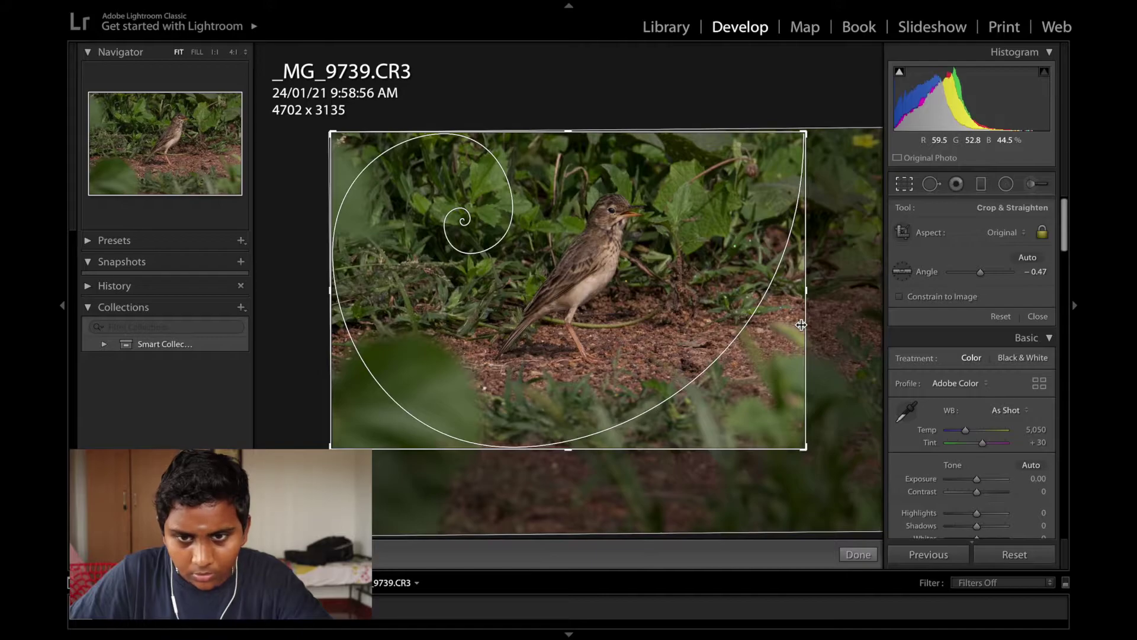
pyautogui.moveTo(688, 254); pyautogui.dragTo(419, 292)
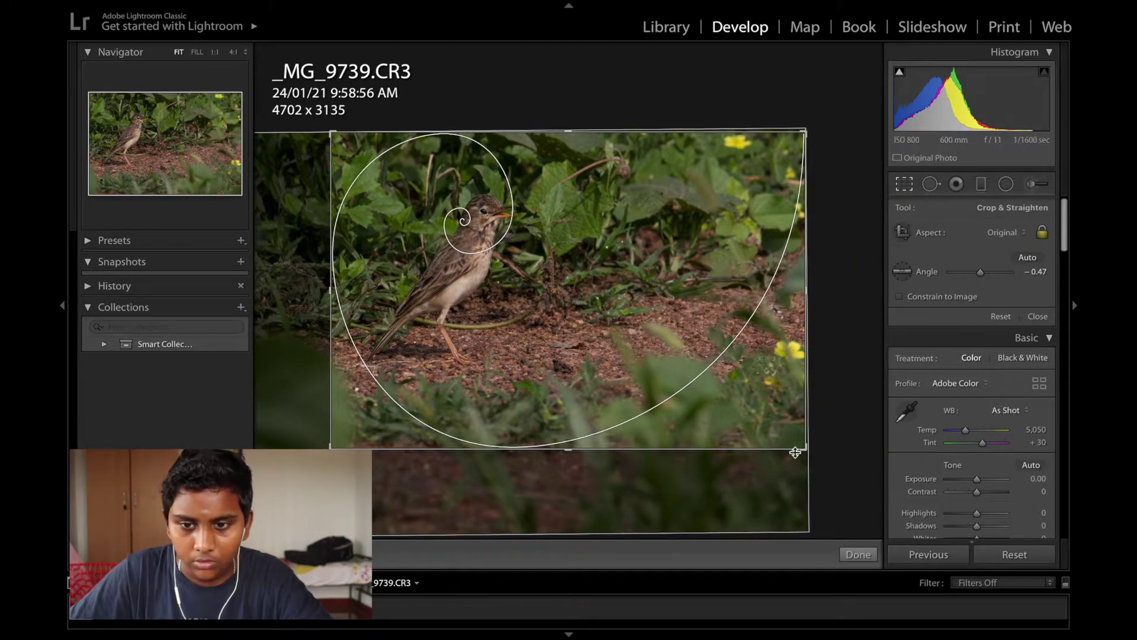
pyautogui.moveTo(795, 452); pyautogui.dragTo(801, 437)
pyautogui.moveTo(665, 406); pyautogui.dragTo(614, 409)
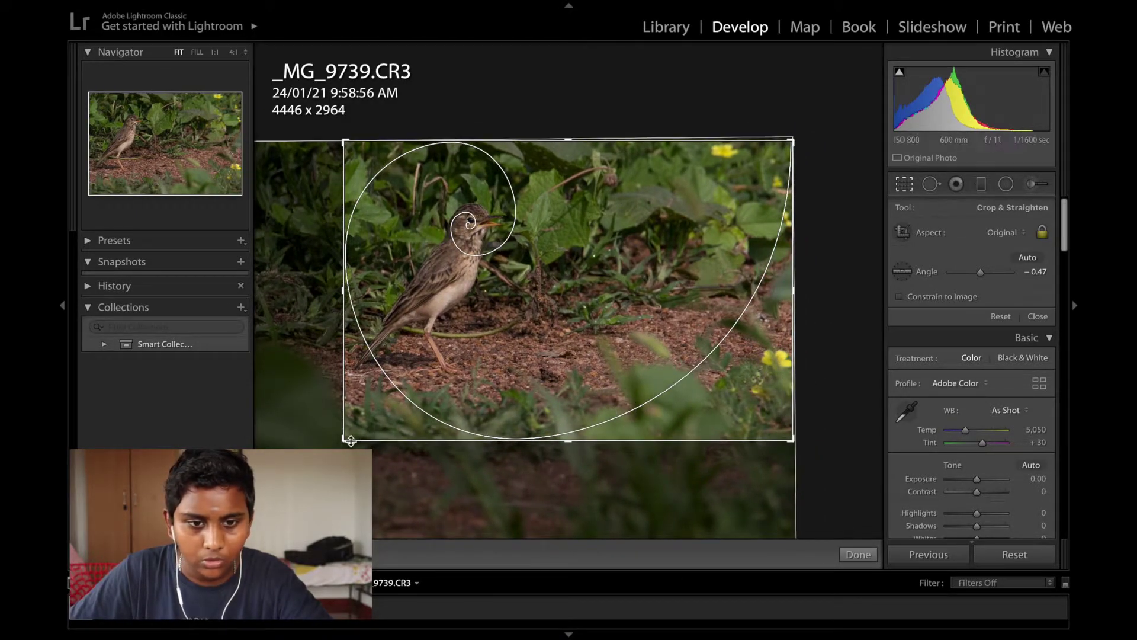
pyautogui.click(858, 553)
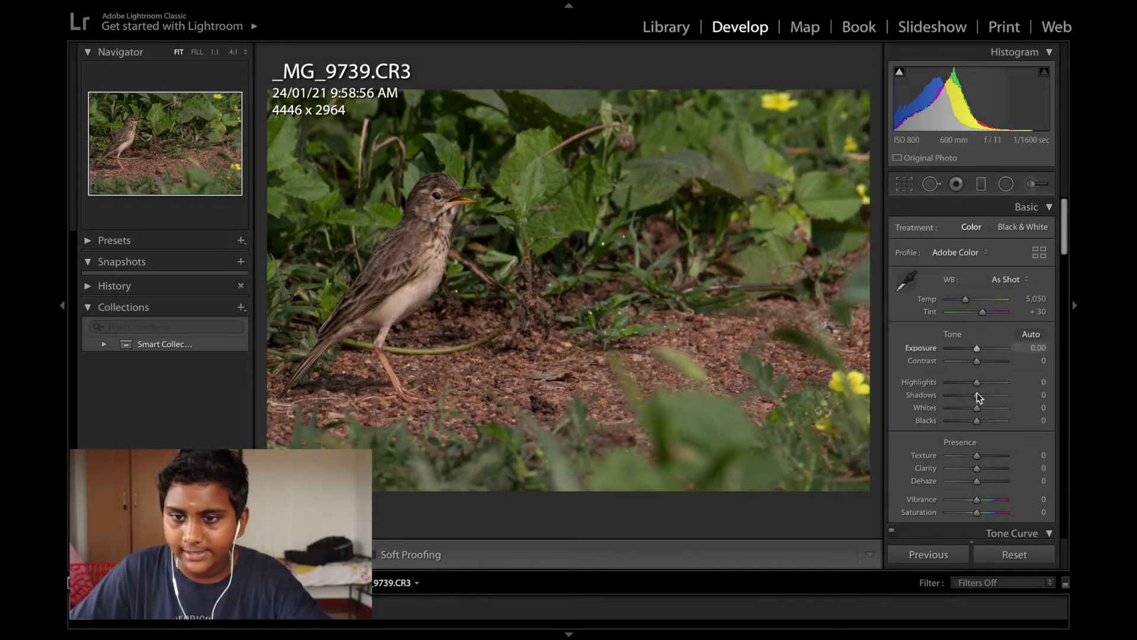
pyautogui.scroll(-2, 983, 408)
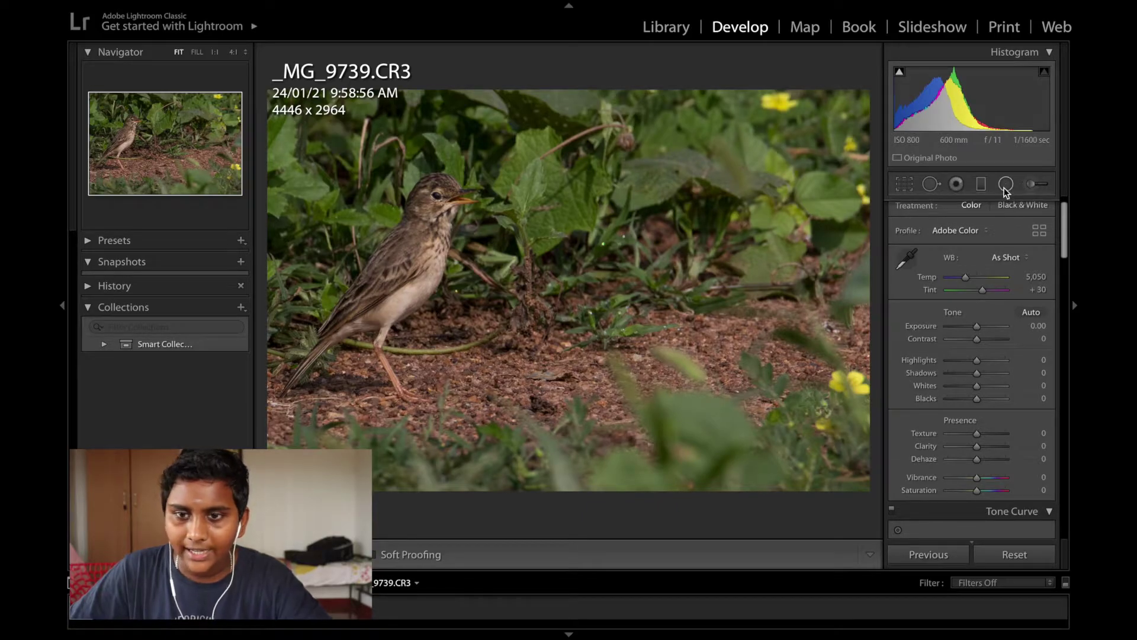
pyautogui.hotkey('shift', 'm')
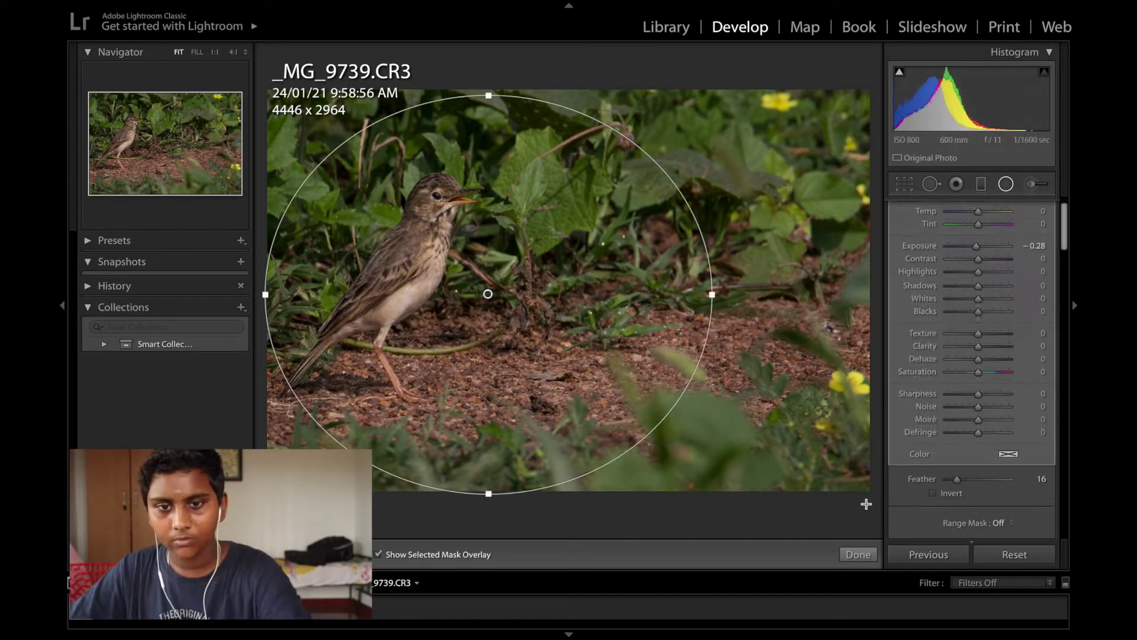
pyautogui.press('o')
pyautogui.press('o')
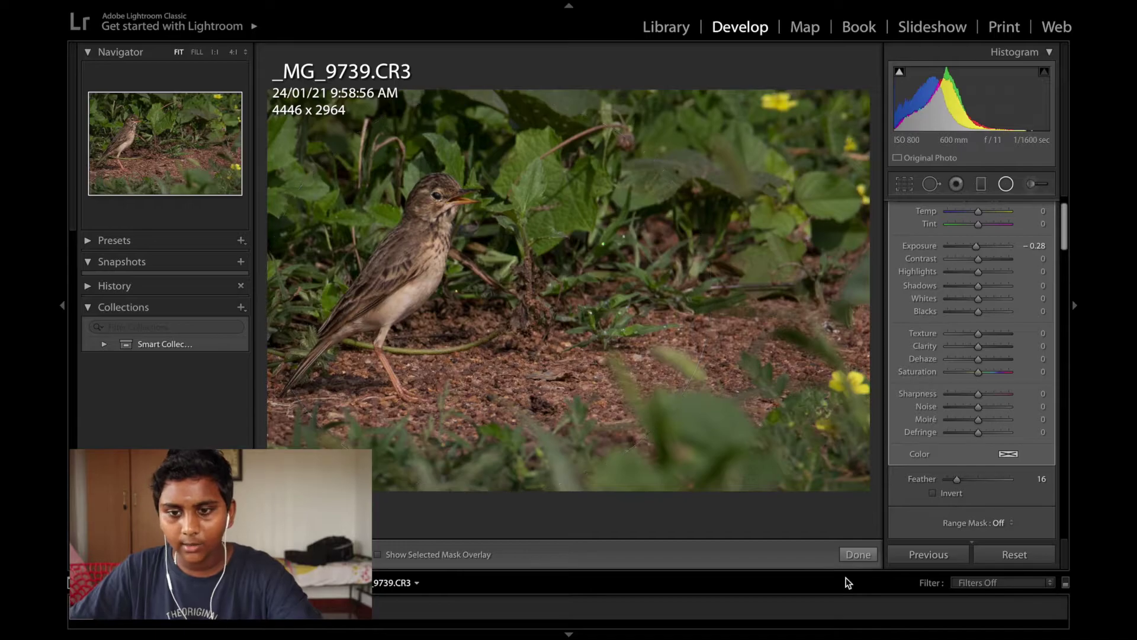
pyautogui.click(868, 554)
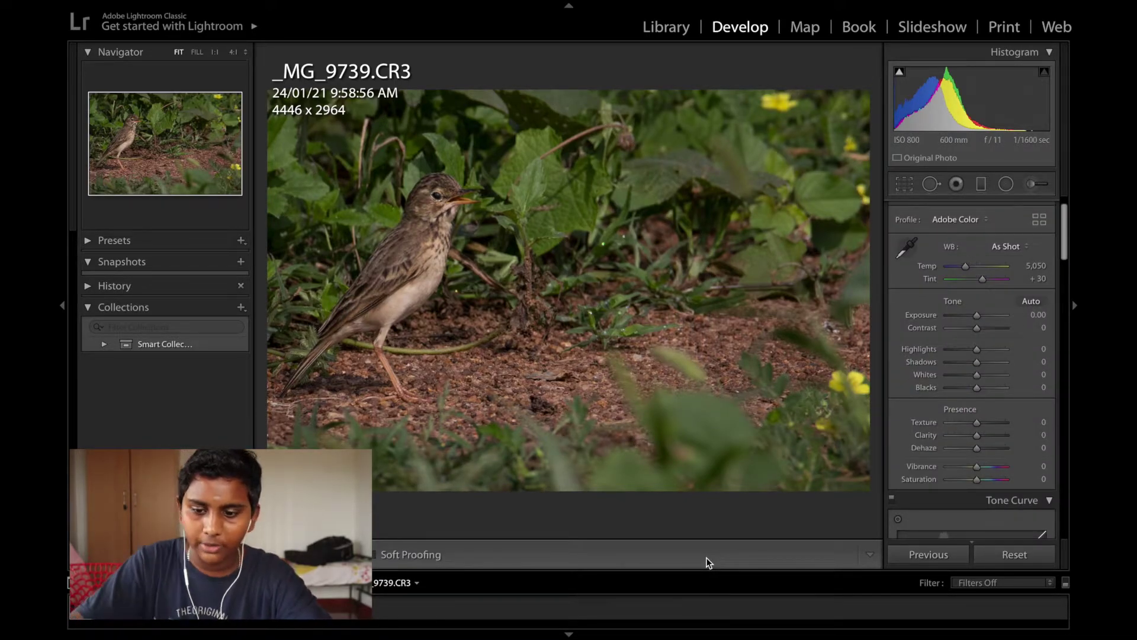
# Step: Toggle the Before/After view to compare the cropped photo with the original
pyautogui.press('\\')
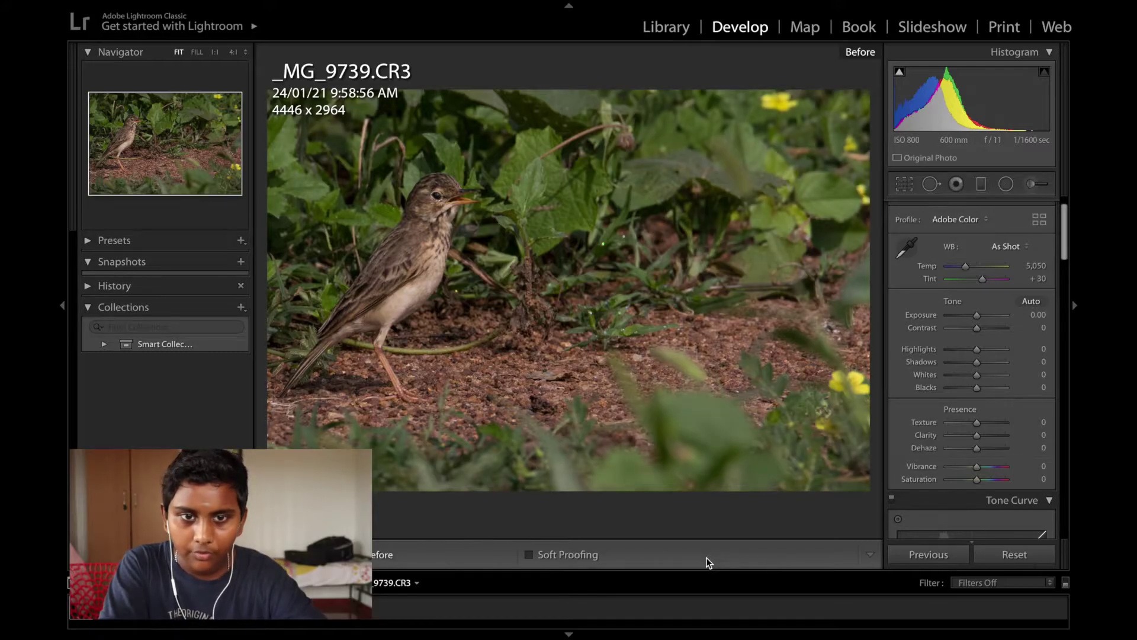
pyautogui.press('\\')
pyautogui.press('\\')
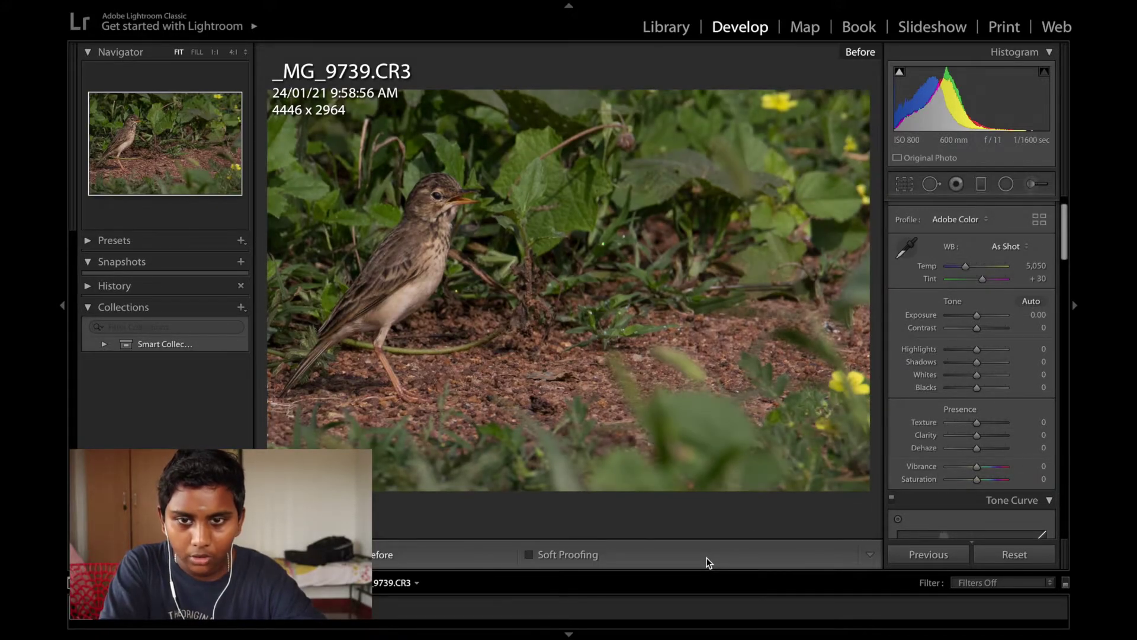
pyautogui.press('\\')
# Step: Raise Vibrance to +18 in the Basic panel
pyautogui.scroll(-3, 1016, 381)
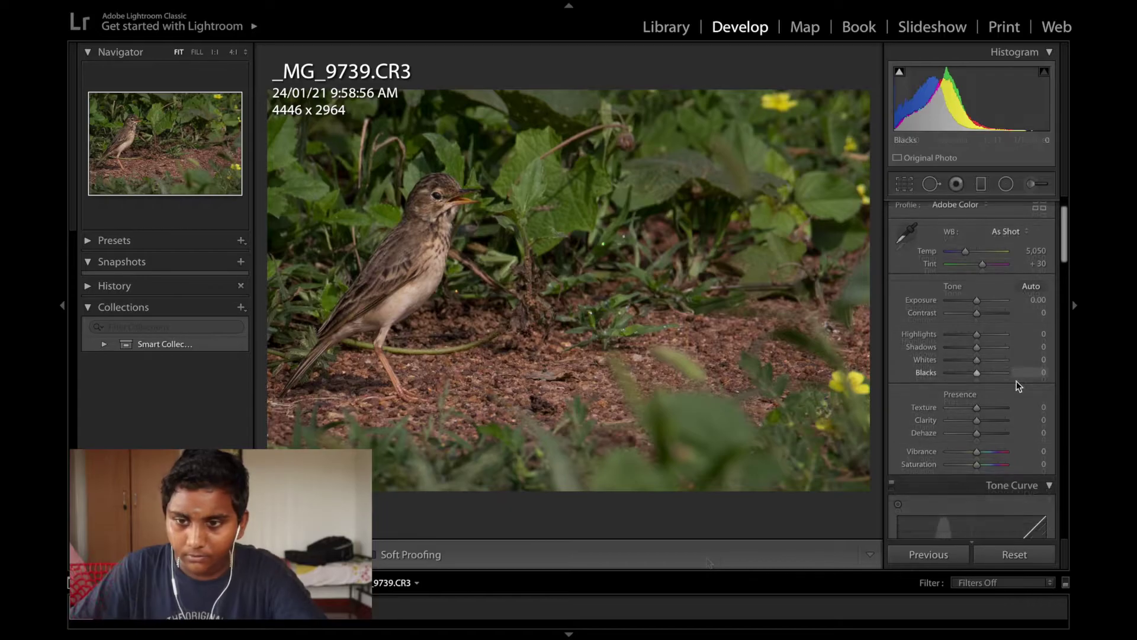
pyautogui.scroll(-3, 1017, 382)
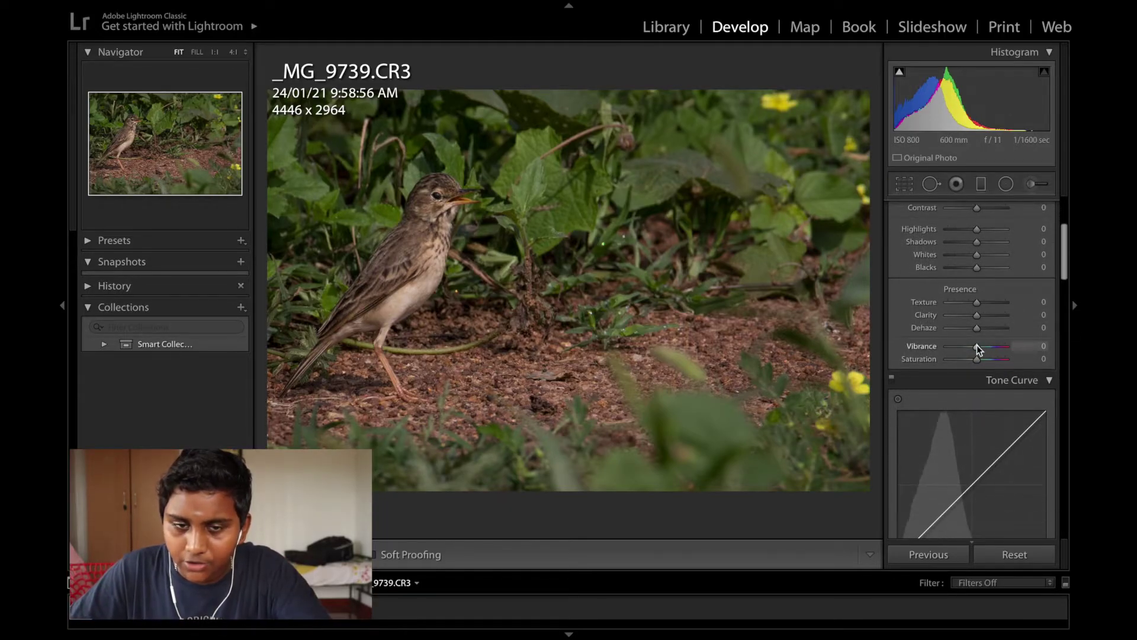
pyautogui.moveTo(978, 348); pyautogui.dragTo(980, 358)
# Step: Lower the tone curve Darks to −4 and raise the Lights to +4
pyautogui.scroll(-4, 980, 356)
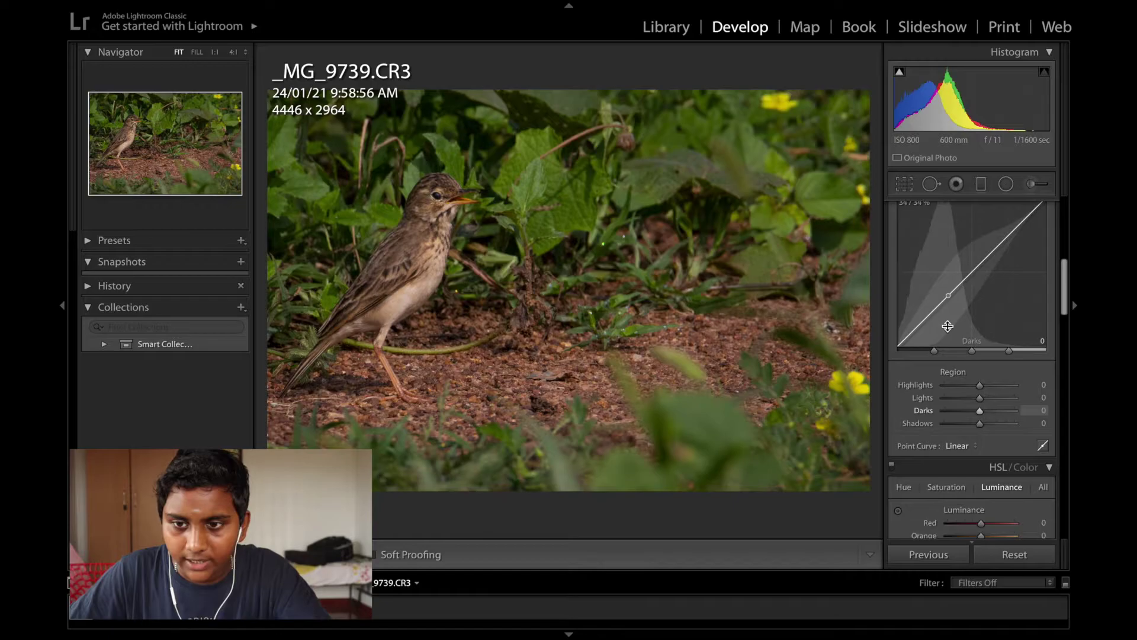
pyautogui.moveTo(948, 295); pyautogui.dragTo(948, 299)
pyautogui.scroll(1, 948, 296)
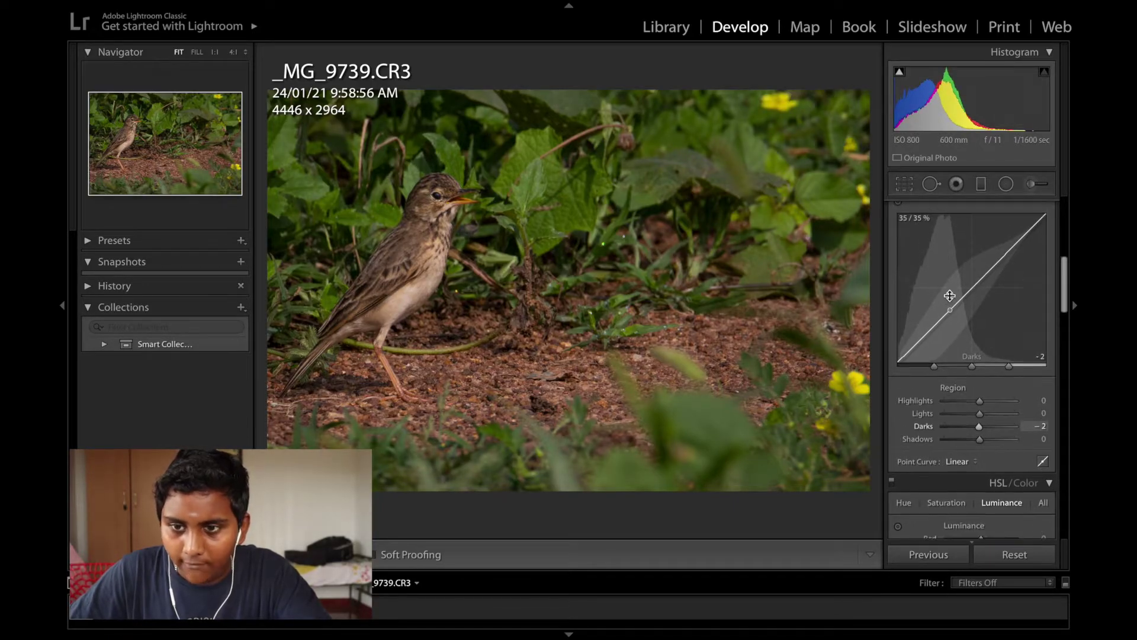
pyautogui.moveTo(994, 277); pyautogui.dragTo(956, 305)
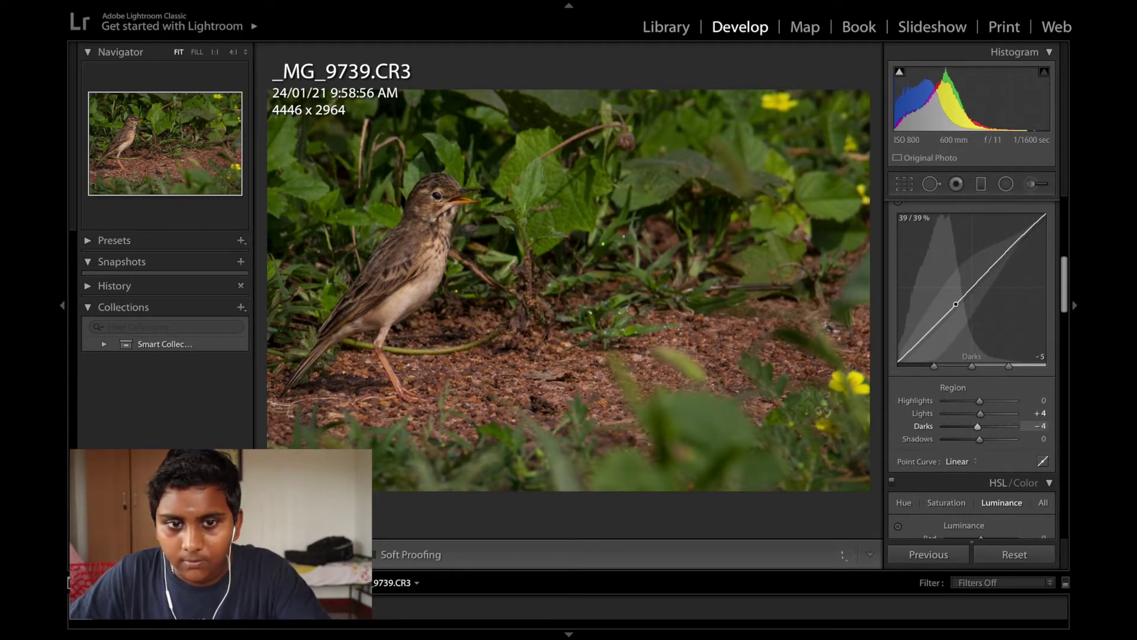
pyautogui.scroll(-5, 971, 296)
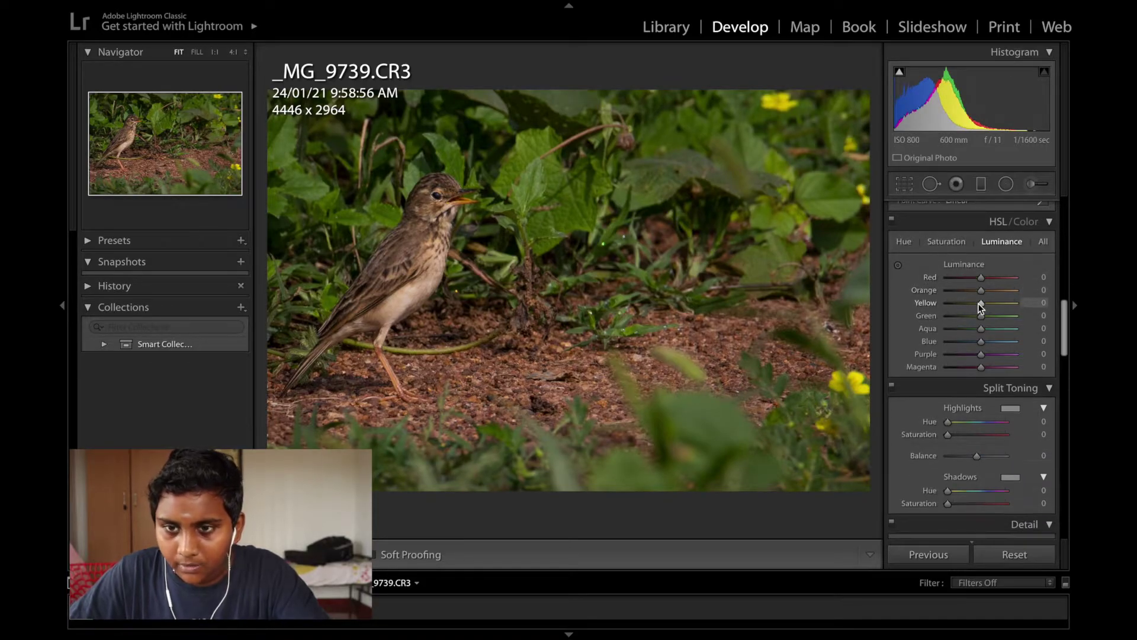
pyautogui.scroll(10, 978, 305)
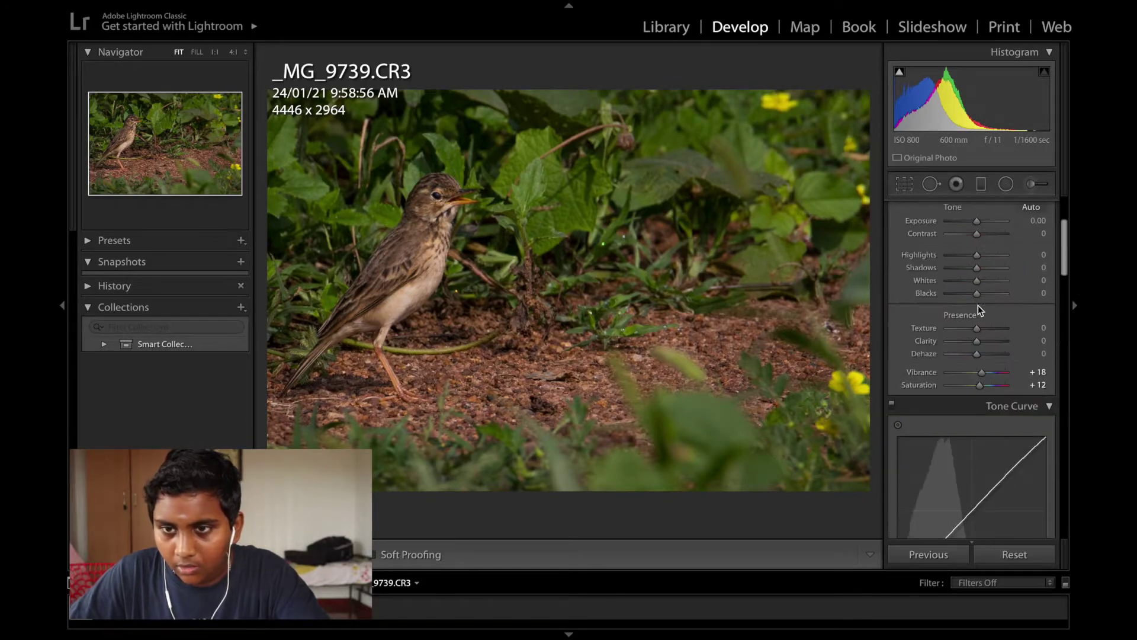
# Step: Paint a Burn (Darken) brush over the ground, right-hand plants and top of the frame
pyautogui.click(1032, 185)
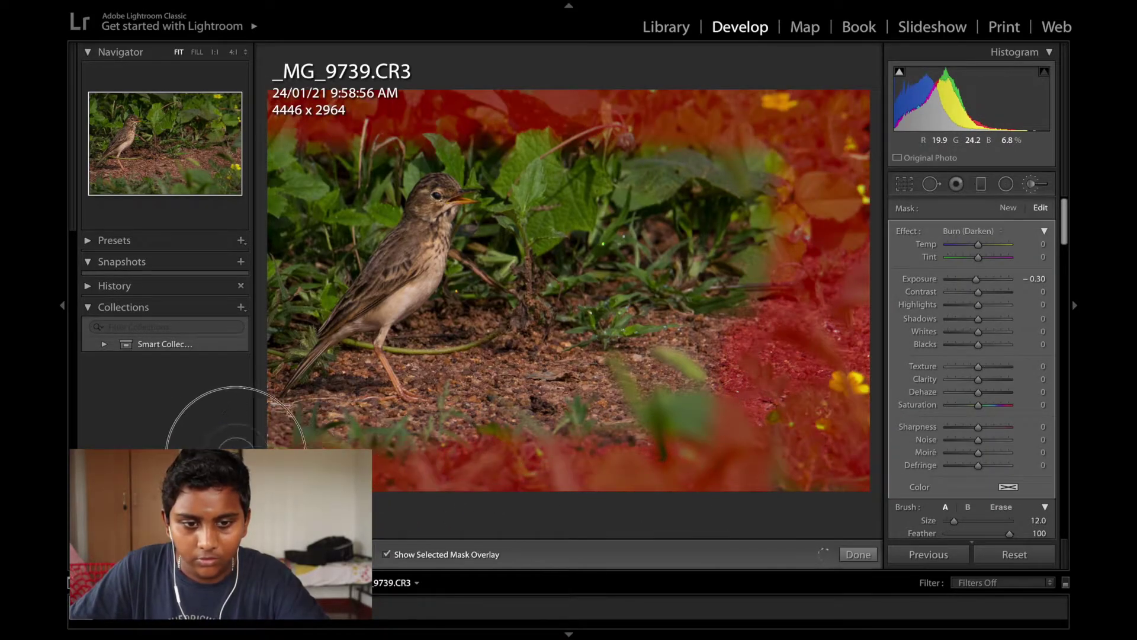
pyautogui.moveTo(278, 414)
pyautogui.mouseDown()
pyautogui.moveTo(355, 385)
pyautogui.moveTo(483, 423)
pyautogui.moveTo(467, 395)
pyautogui.moveTo(433, 385)
pyautogui.moveTo(447, 346)
pyautogui.moveTo(531, 237)
pyautogui.moveTo(521, 290)
pyautogui.moveTo(604, 302)
pyautogui.moveTo(595, 178)
pyautogui.mouseUp()
pyautogui.moveTo(540, 500)
pyautogui.mouseDown()
pyautogui.moveTo(742, 427)
pyautogui.moveTo(686, 230)
pyautogui.moveTo(602, 355)
pyautogui.moveTo(714, 281)
pyautogui.moveTo(825, 64)
pyautogui.mouseUp()
pyautogui.moveTo(648, 65)
pyautogui.mouseDown()
pyautogui.moveTo(536, 140)
pyautogui.moveTo(427, 119)
pyautogui.moveTo(390, 124)
pyautogui.moveTo(327, 164)
pyautogui.moveTo(277, 129)
pyautogui.mouseUp()
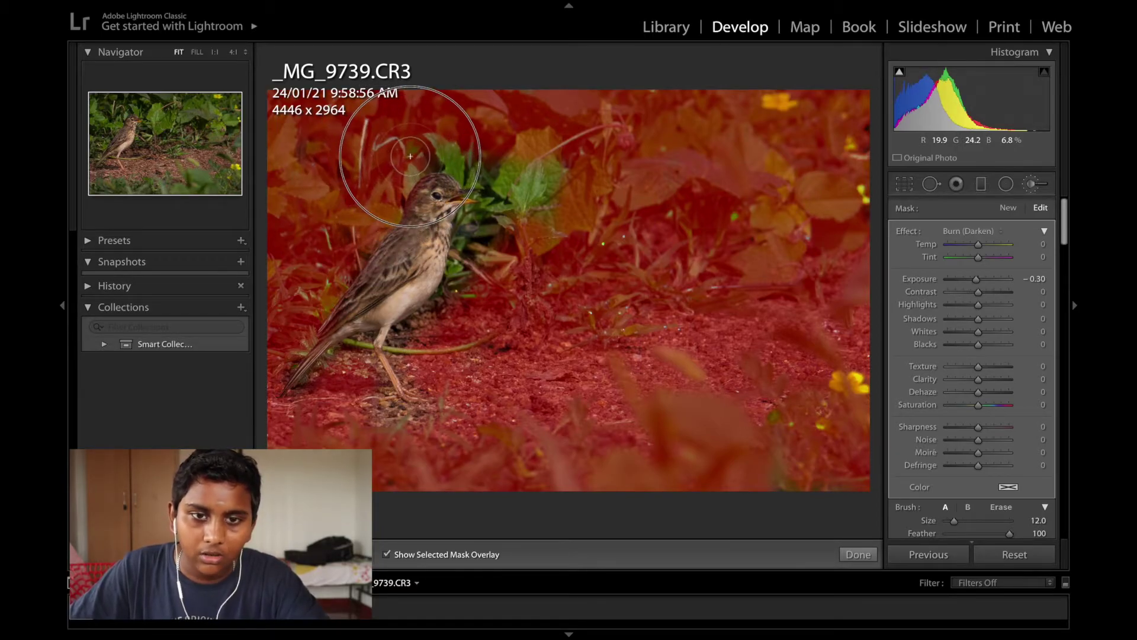
# Step: Extend the burn over the leaves above and beside the bird, then hide the mask overlay
pyautogui.moveTo(402, 161); pyautogui.dragTo(462, 148)
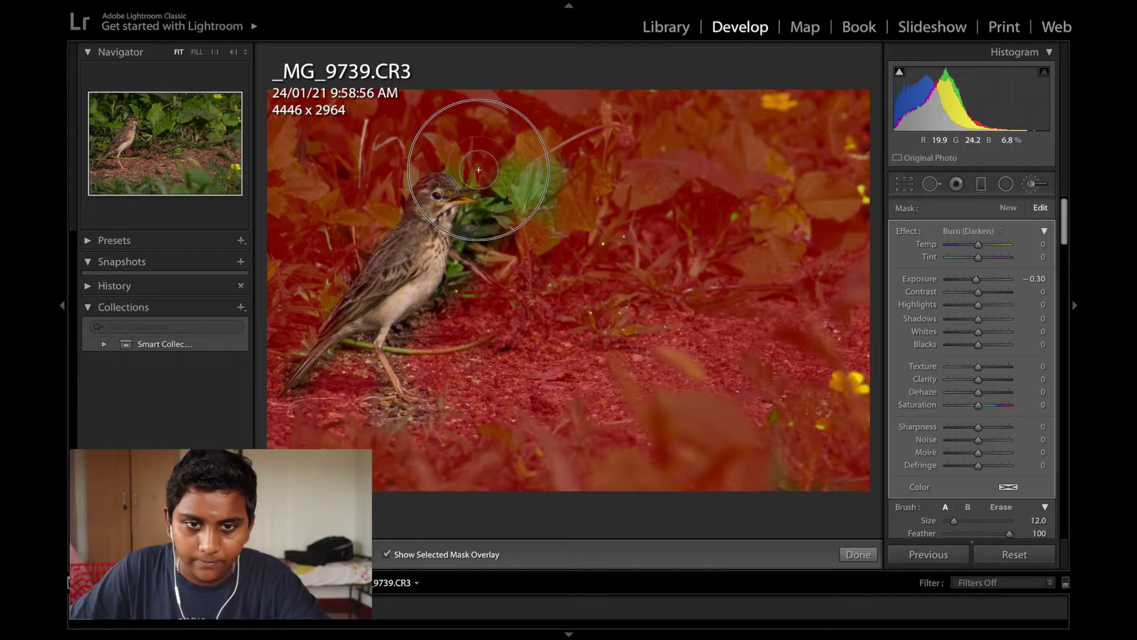
pyautogui.moveTo(536, 209)
pyautogui.mouseDown()
pyautogui.moveTo(499, 195)
pyautogui.moveTo(515, 190)
pyautogui.moveTo(477, 208)
pyautogui.moveTo(450, 311)
pyautogui.moveTo(488, 221)
pyautogui.moveTo(494, 139)
pyautogui.mouseUp()
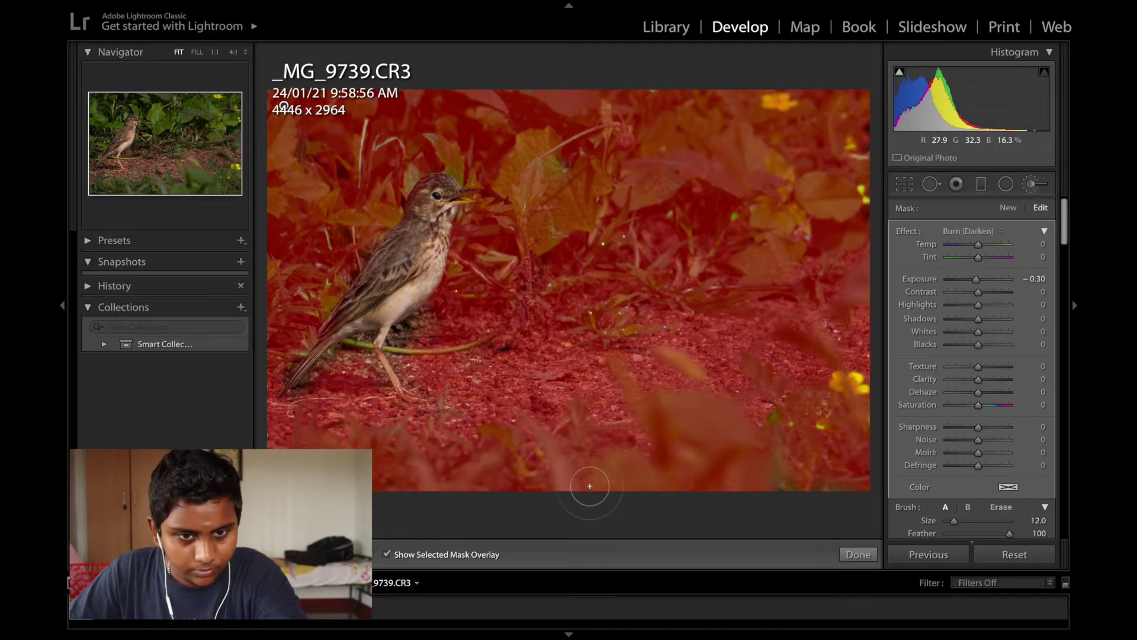
pyautogui.scroll(-3, 362, 355)
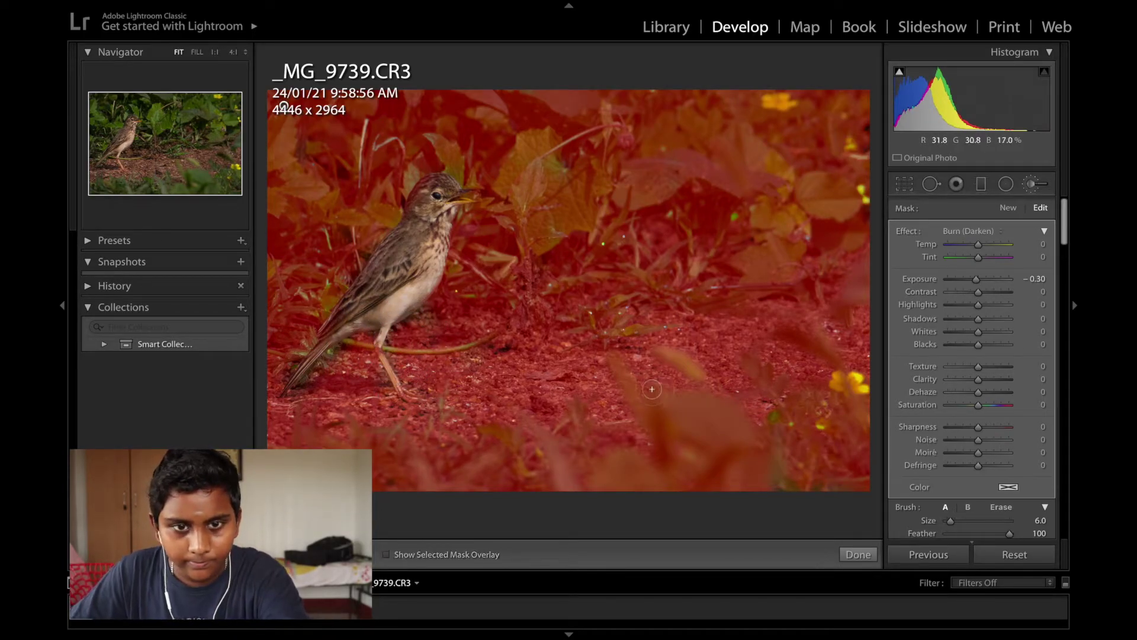
pyautogui.press('o')
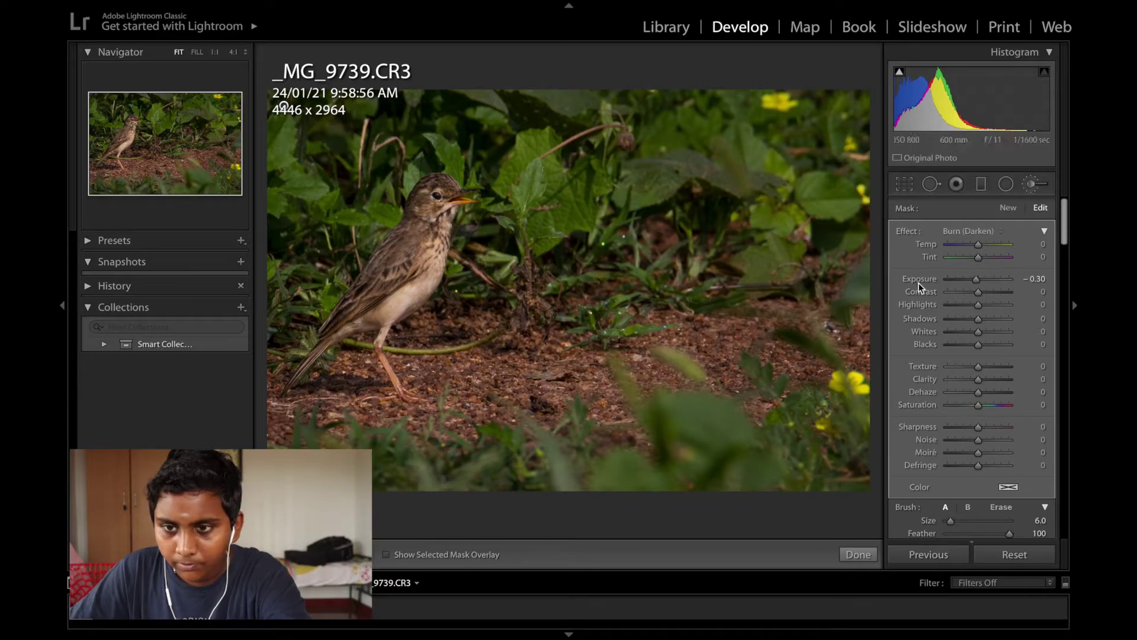
# Step: Commit the burn brush mask and compare the edited photo against the original
pyautogui.click(859, 554)
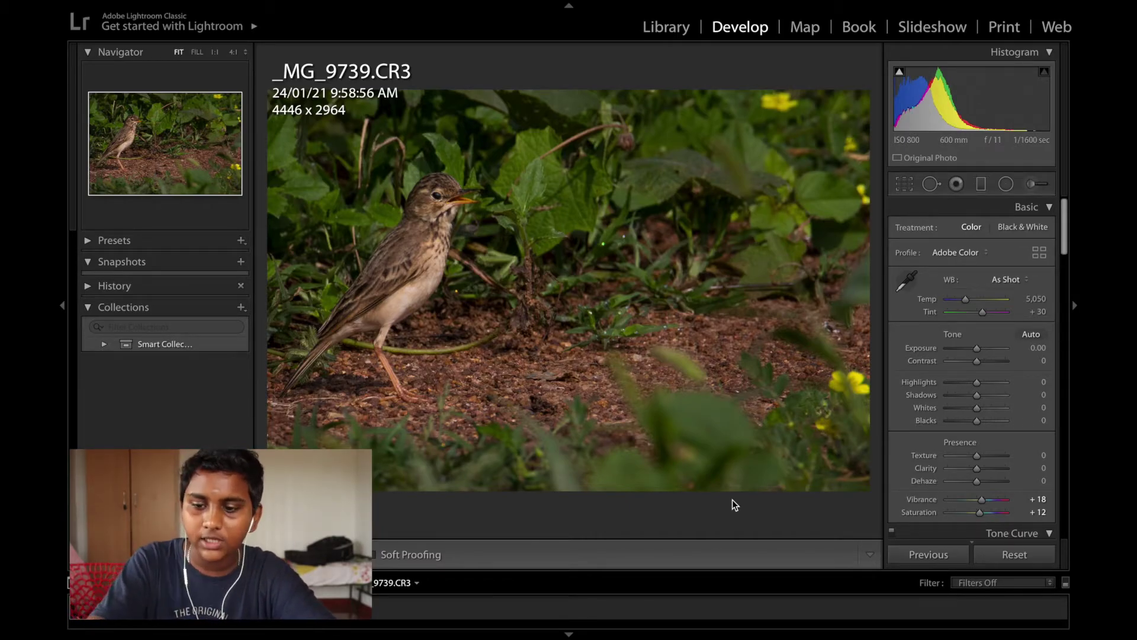
pyautogui.press('\\')
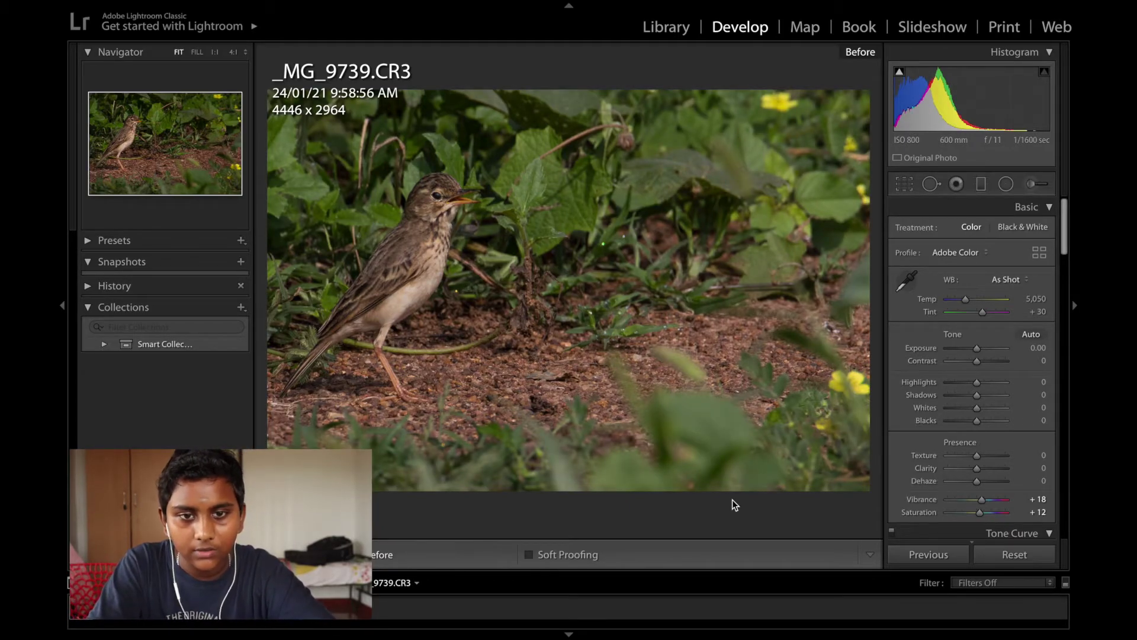
pyautogui.press('\\')
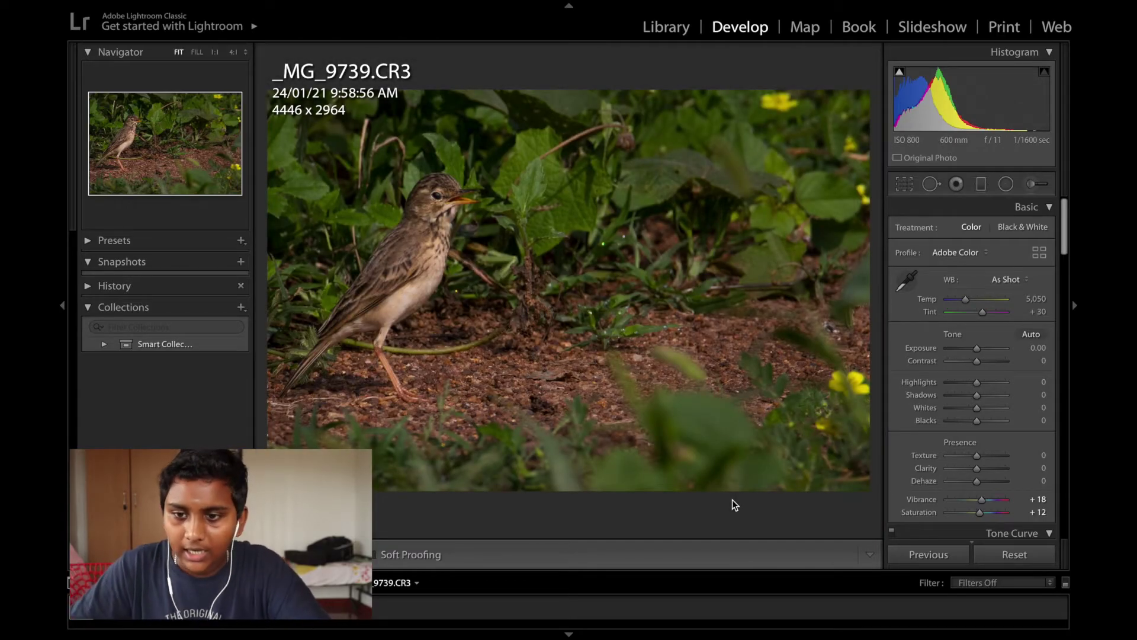
# Step: Lift the tone curve's Lights to +24 while keeping Darks at −4
pyautogui.scroll(-3, 960, 432)
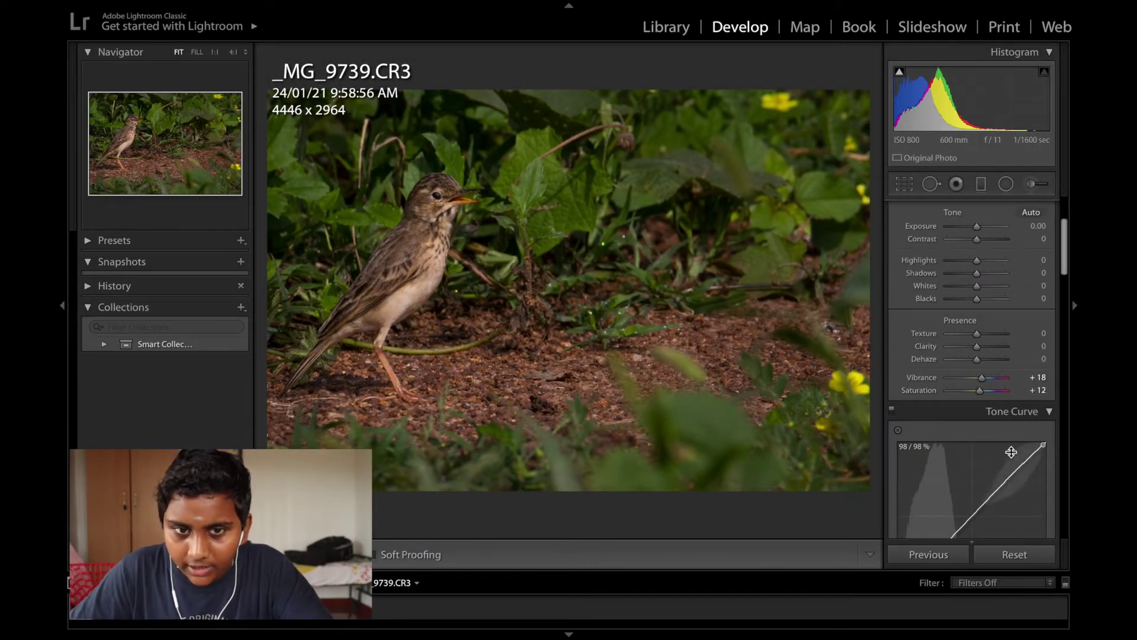
pyautogui.scroll(-4, 1011, 452)
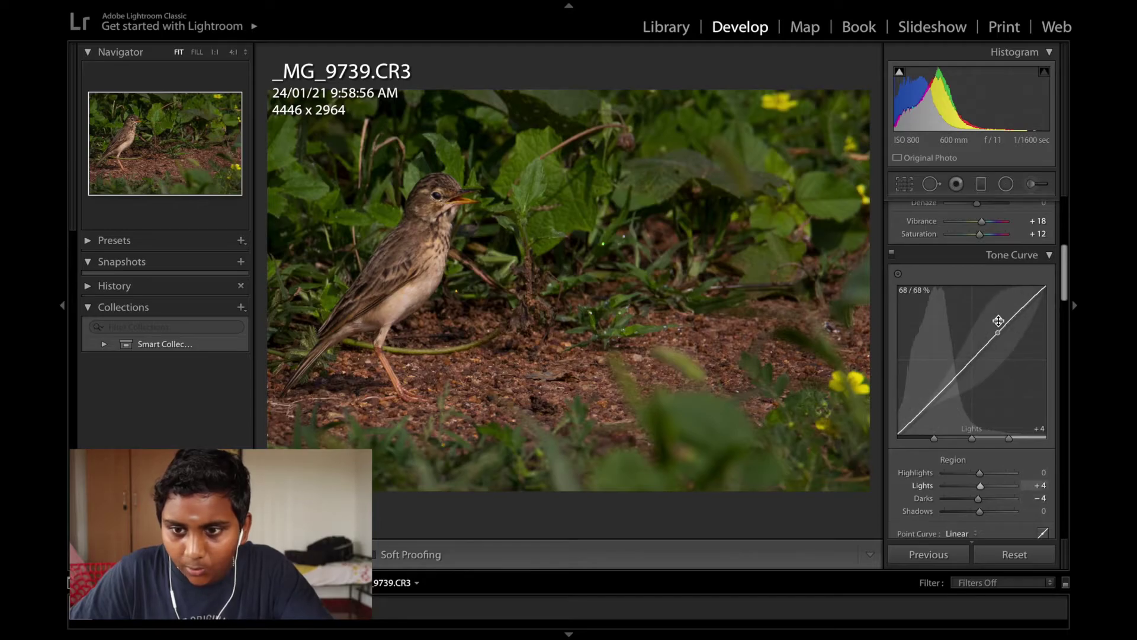
pyautogui.moveTo(997, 317); pyautogui.dragTo(997, 323)
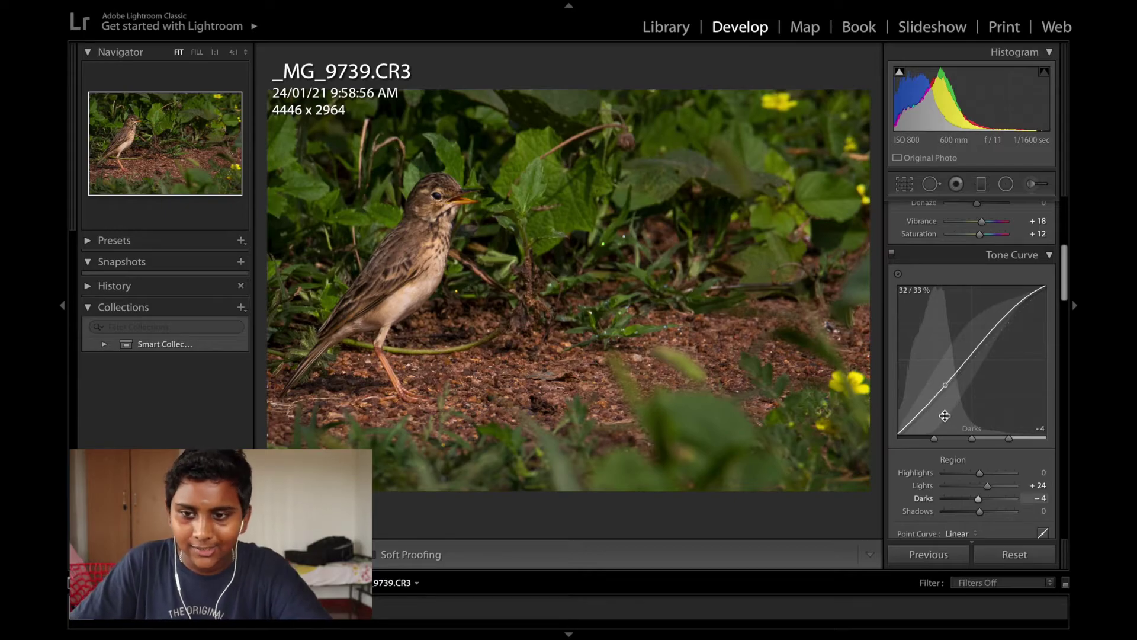
pyautogui.scroll(-3, 993, 285)
# Step: Enable Tamron lens profile corrections and chromatic aberration removal in Lens Corrections
pyautogui.scroll(-5, 993, 285)
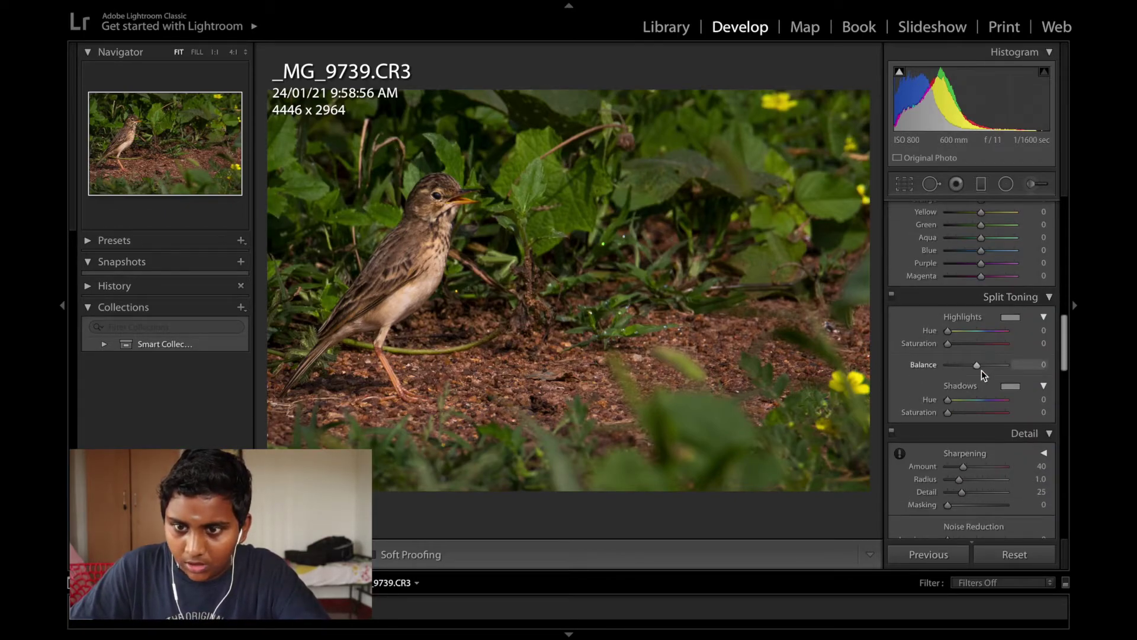
pyautogui.scroll(-4, 979, 368)
pyautogui.scroll(-4, 950, 371)
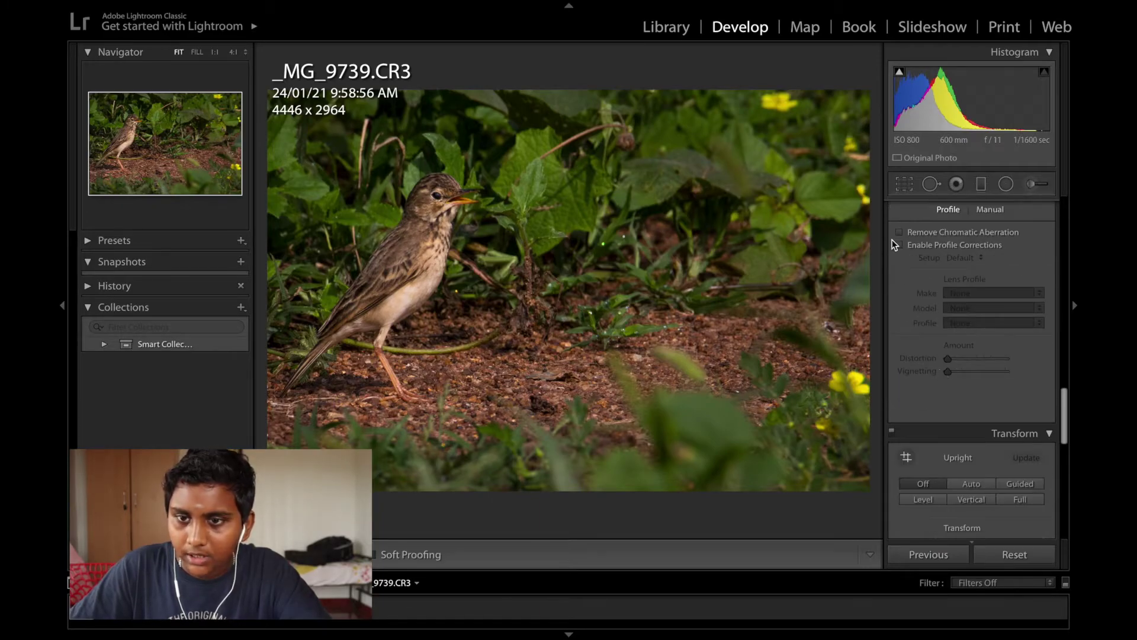
pyautogui.click(923, 247)
pyautogui.click(910, 232)
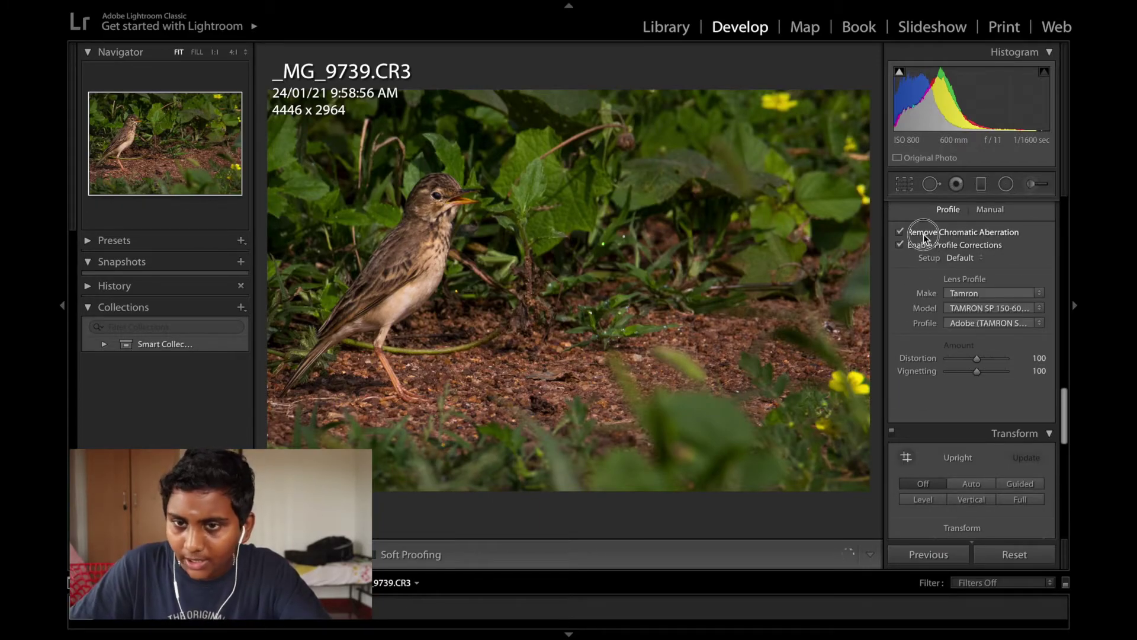
pyautogui.scroll(-3, 971, 338)
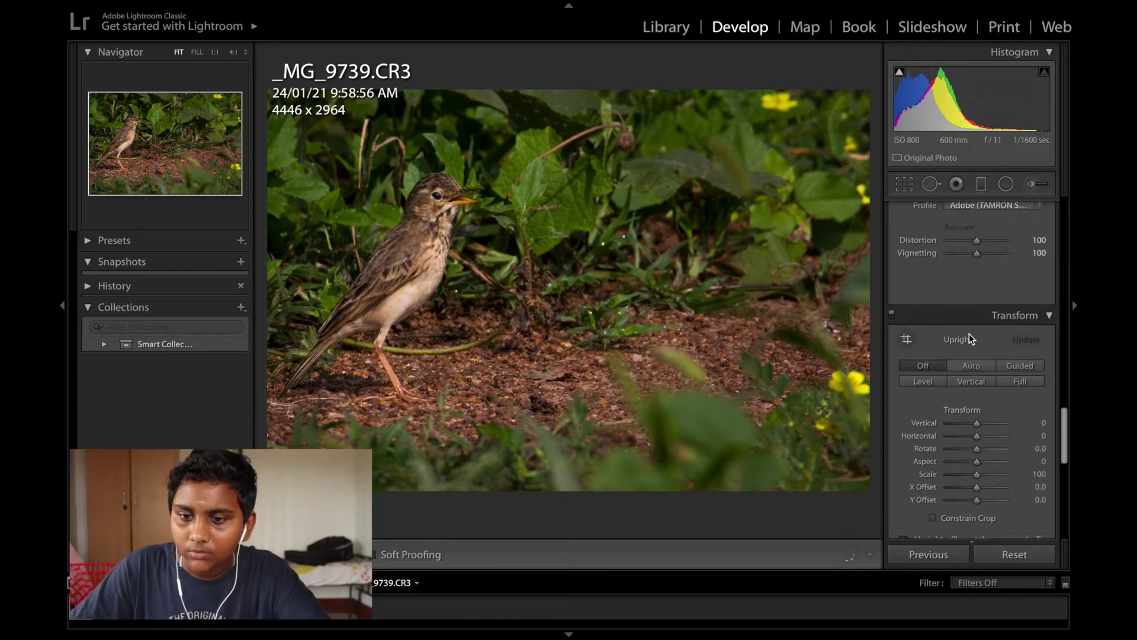
pyautogui.scroll(10, 972, 337)
pyautogui.scroll(6, 972, 338)
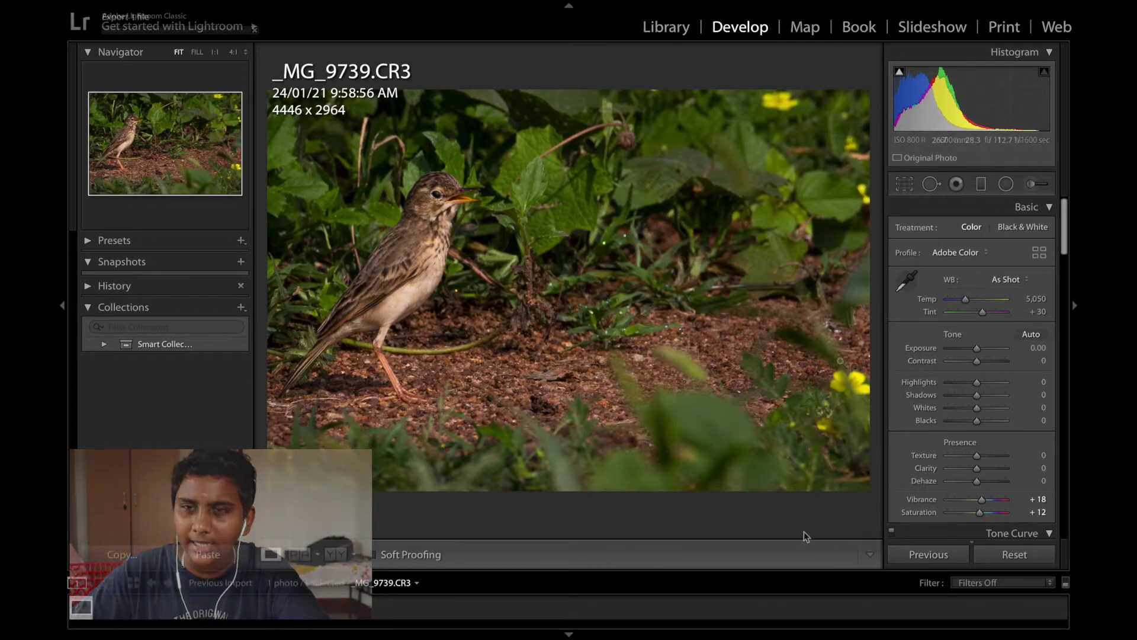
# Step: Export the photo with previous settings, then begin a tall vertical crop around the bird
pyautogui.hotkey('ctrl', 'alt', 'shift', 'e')
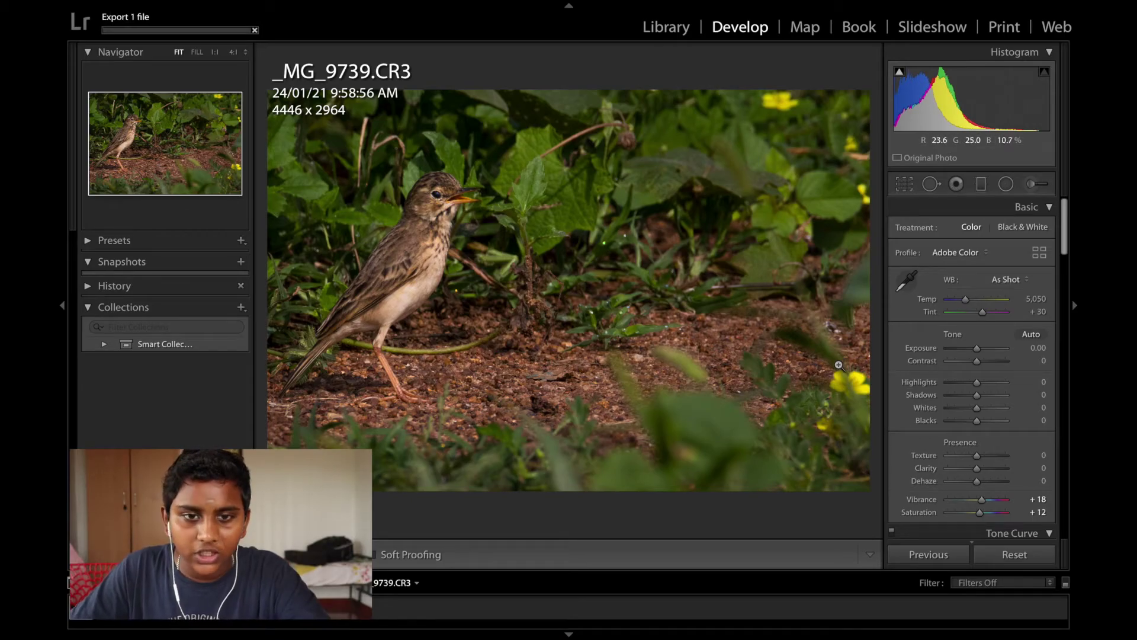
pyautogui.click(904, 184)
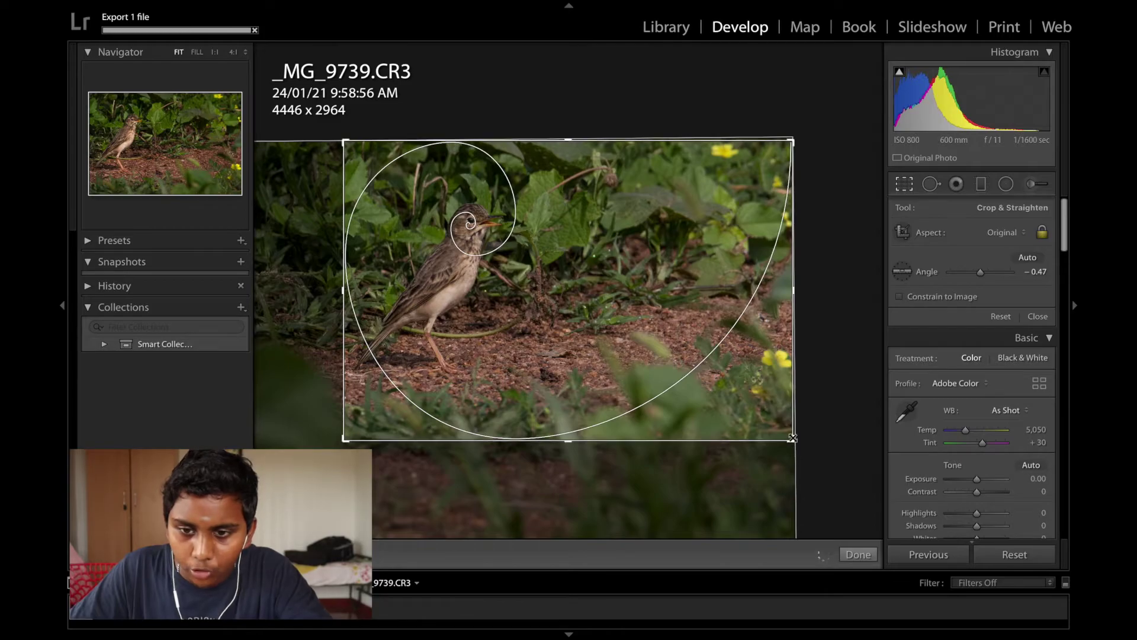
pyautogui.moveTo(791, 438); pyautogui.dragTo(708, 462)
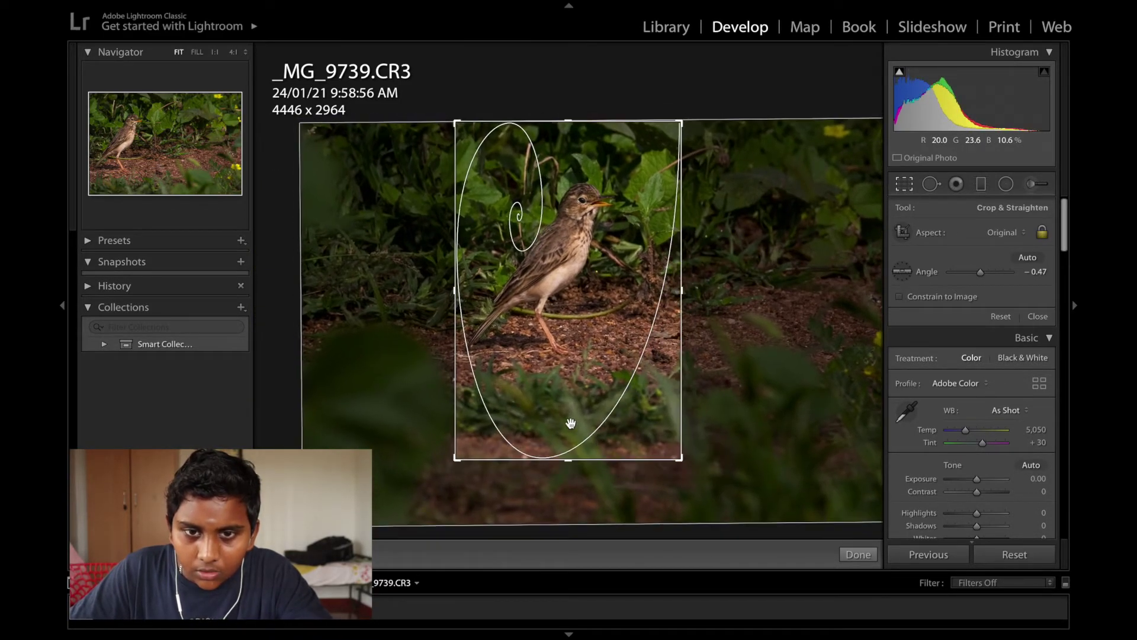
pyautogui.moveTo(571, 396)
pyautogui.mouseDown()
pyautogui.moveTo(558, 399)
pyautogui.moveTo(584, 385)
pyautogui.moveTo(591, 407)
pyautogui.mouseUp()
# Step: Refine the vertical crop to 2113 x 3170, centred on the bird with a diagonal overlay
pyautogui.press('o')
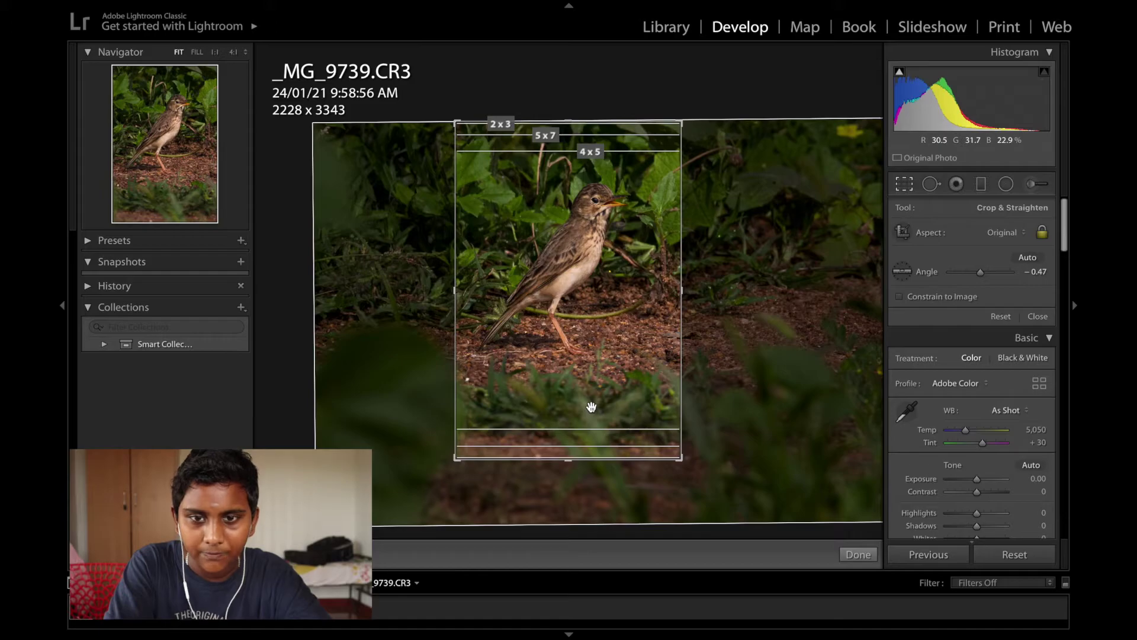
pyautogui.press('o')
pyautogui.press('o')
pyautogui.press('o')
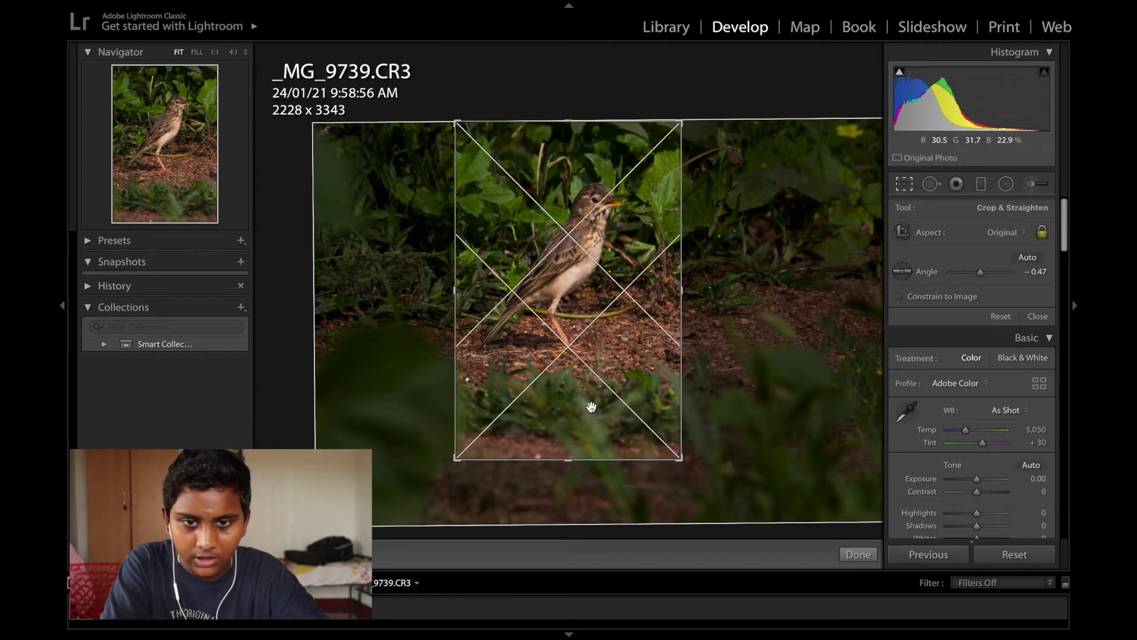
pyautogui.press('o')
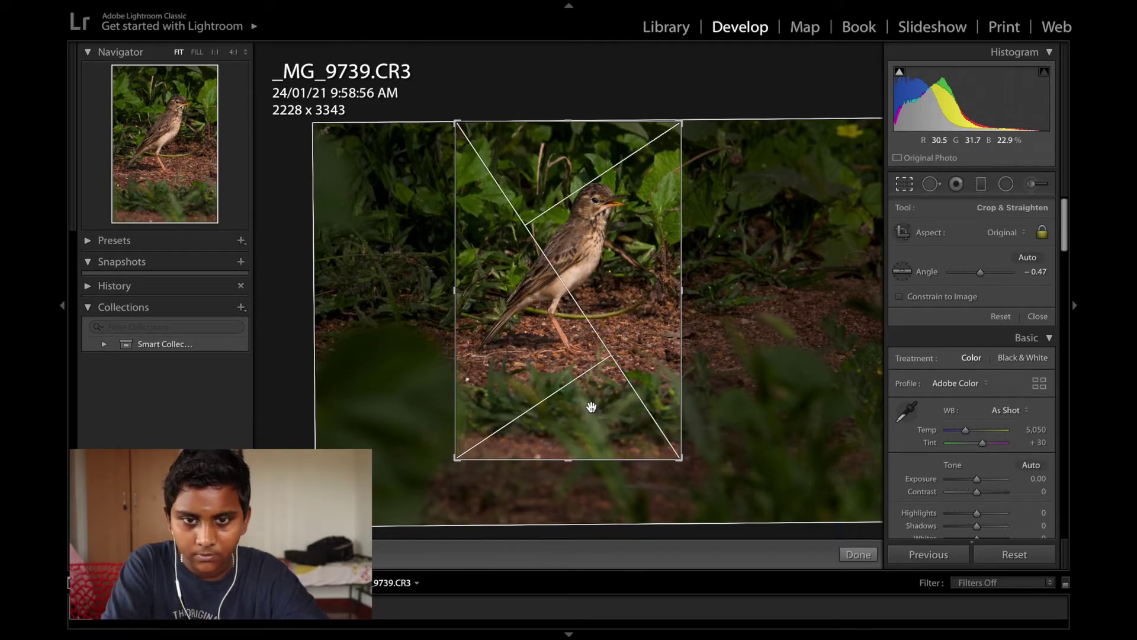
pyautogui.press('o')
pyautogui.press('o')
pyautogui.press('o')
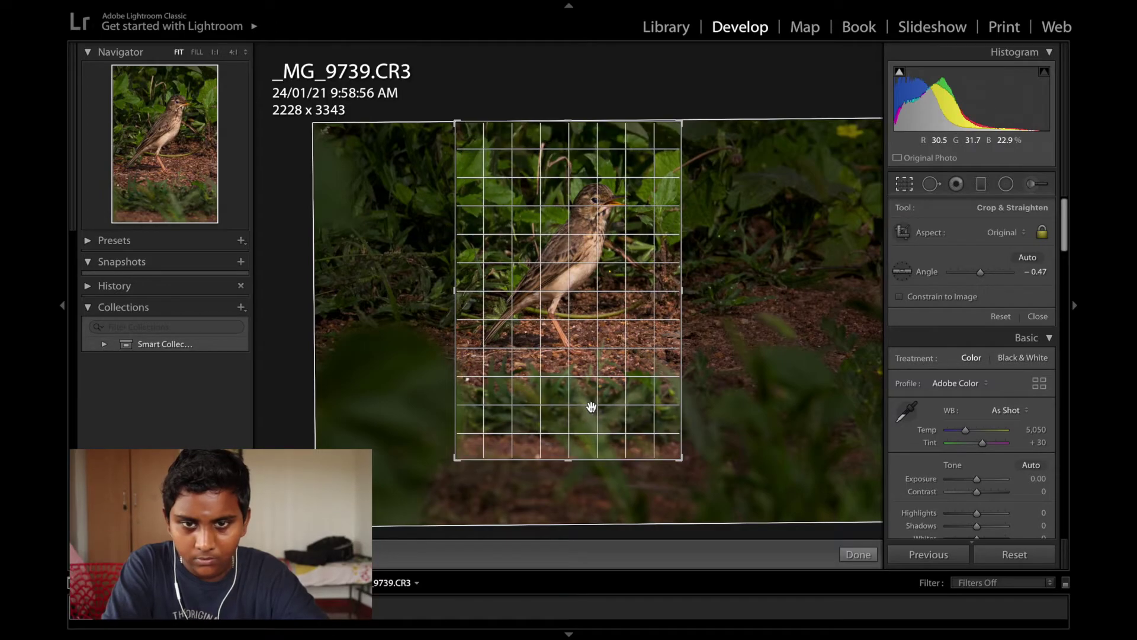
pyautogui.press('o')
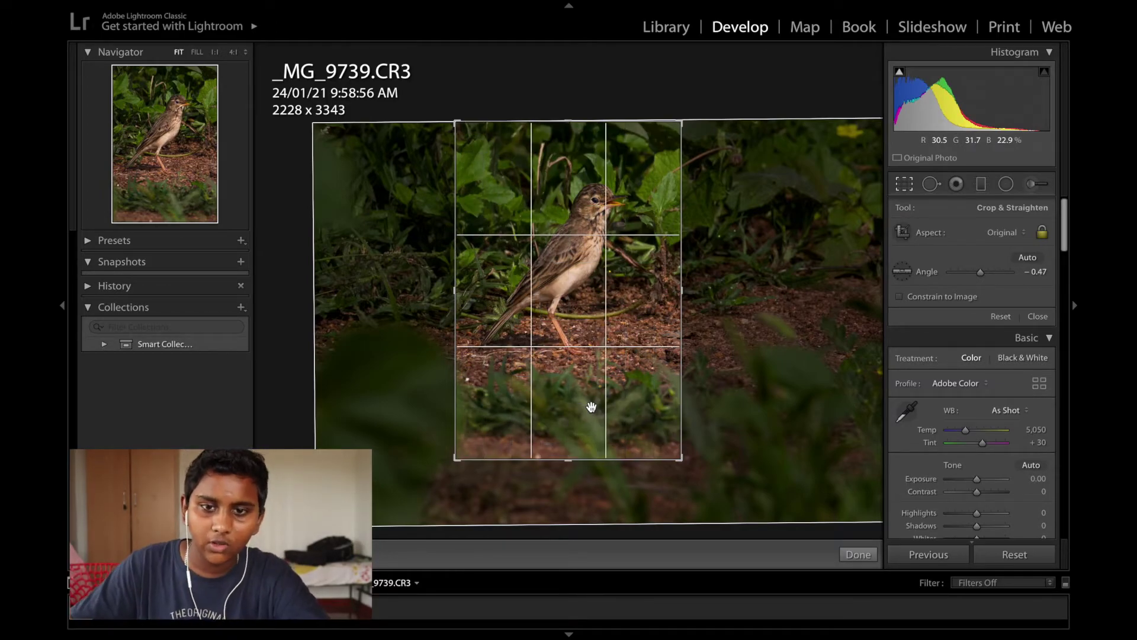
pyautogui.moveTo(575, 301); pyautogui.dragTo(574, 364)
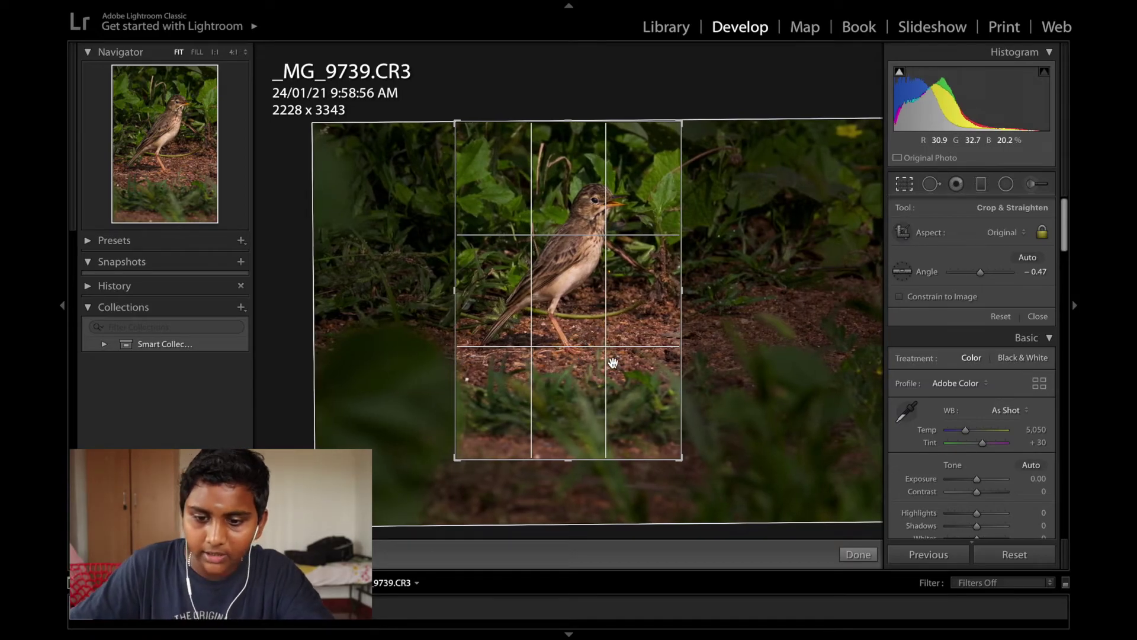
pyautogui.press('o')
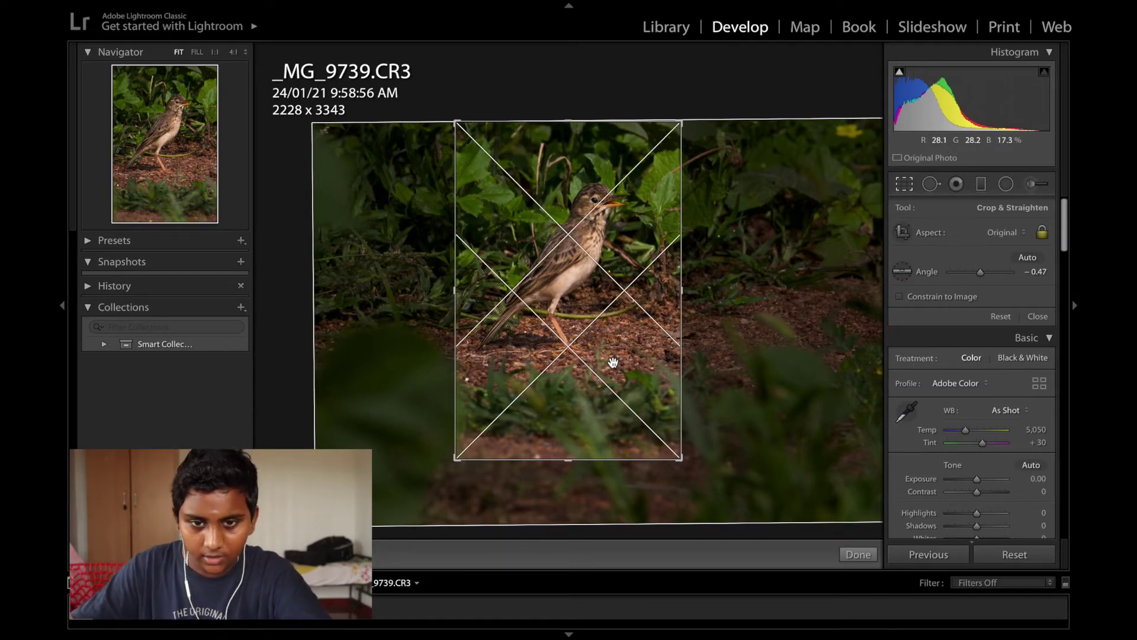
pyautogui.moveTo(684, 463); pyautogui.dragTo(670, 443)
pyautogui.moveTo(584, 368); pyautogui.dragTo(595, 376)
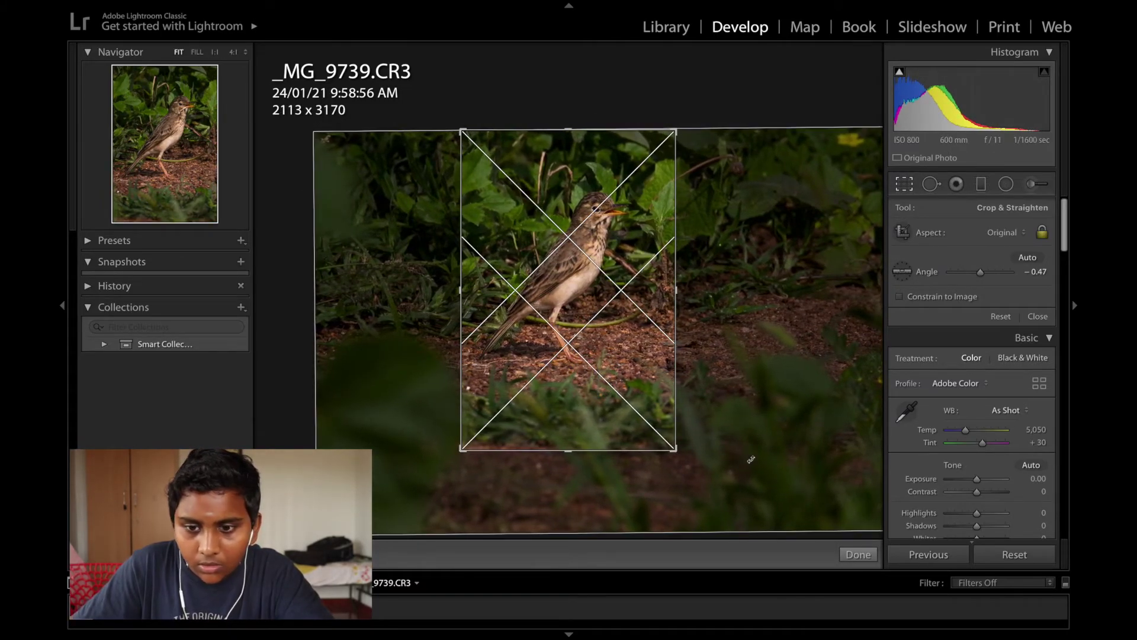
pyautogui.click(857, 554)
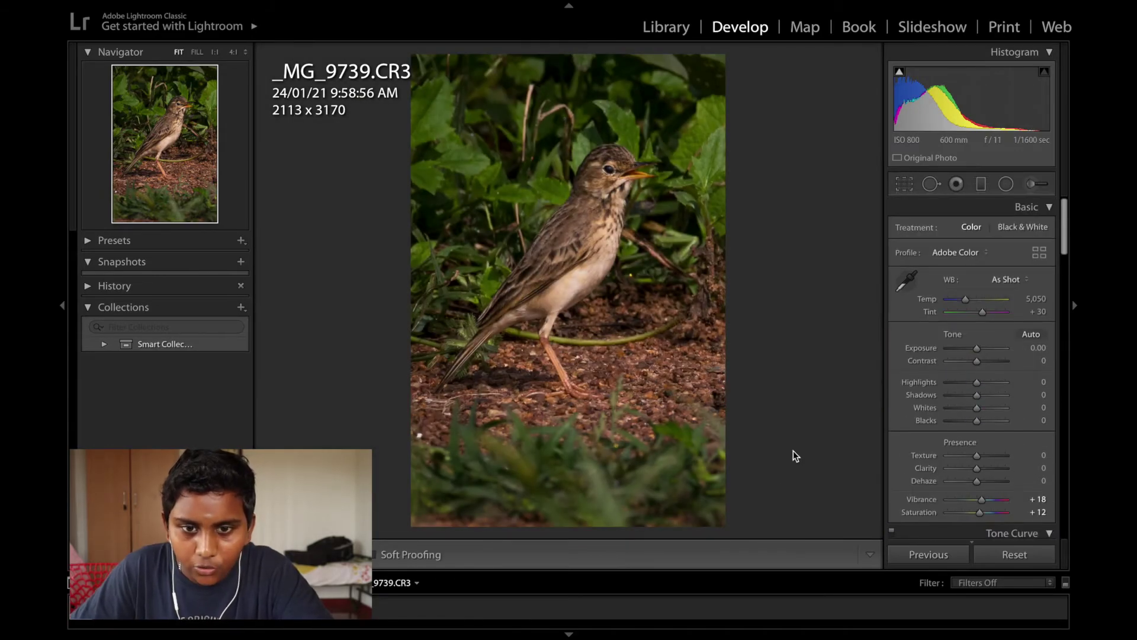